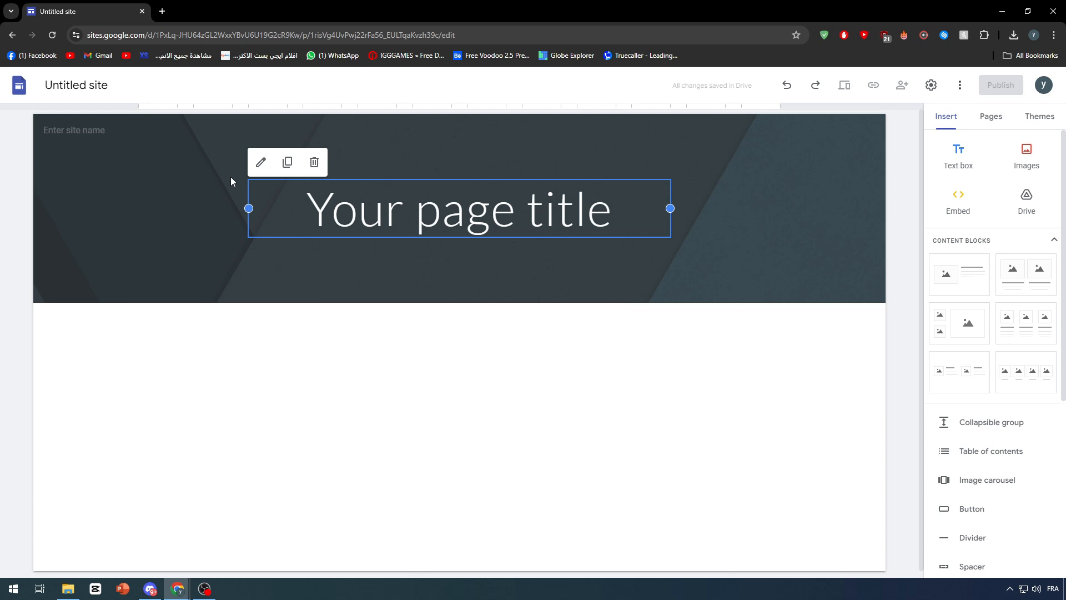
Insert a button named "Buy Now" with the link "ww" below the page header.
click(25, 159)
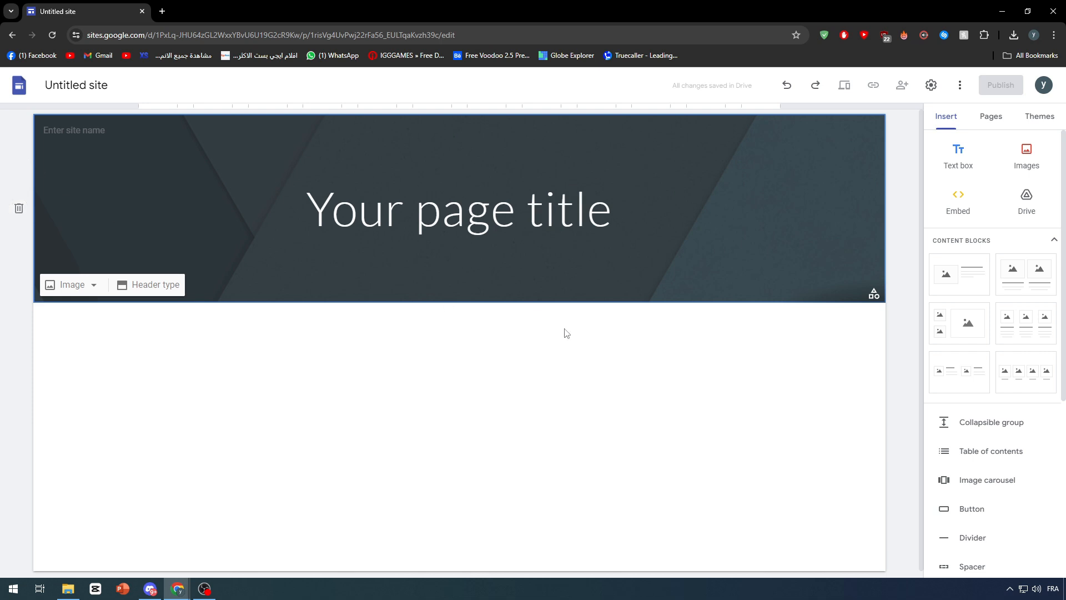
scroll(1038, 327, down, 4)
scroll(1032, 321, down, 1)
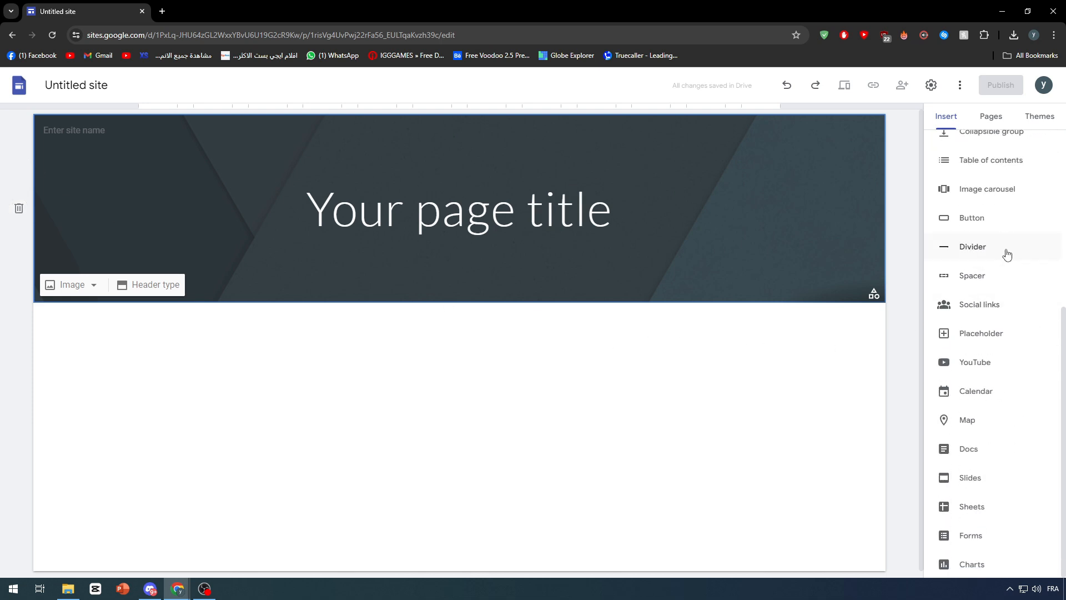
click(955, 215)
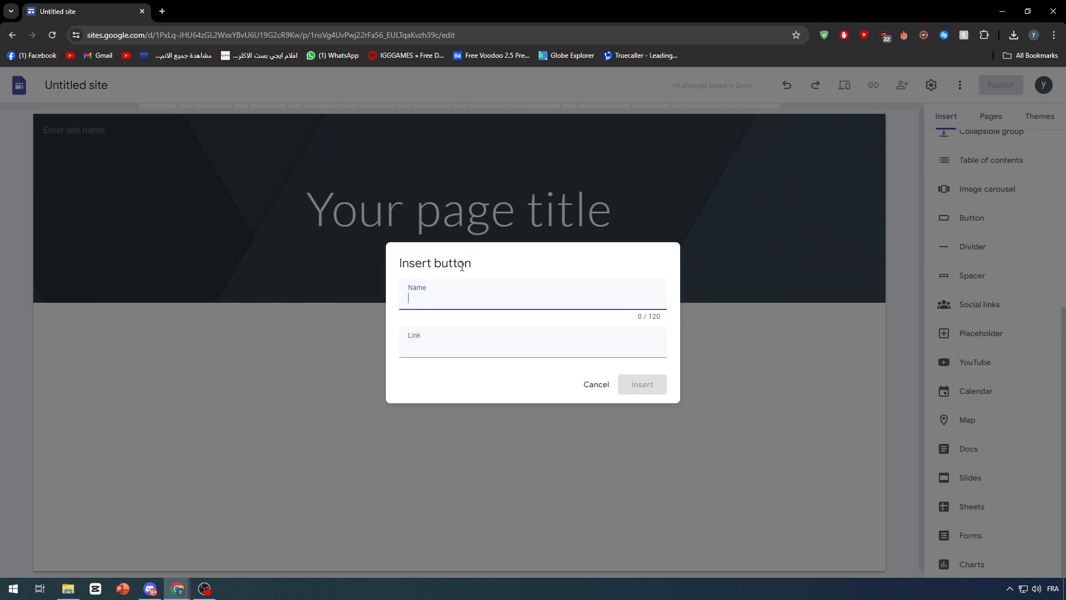
text(Buy Now)
click(640, 348)
text(ww)
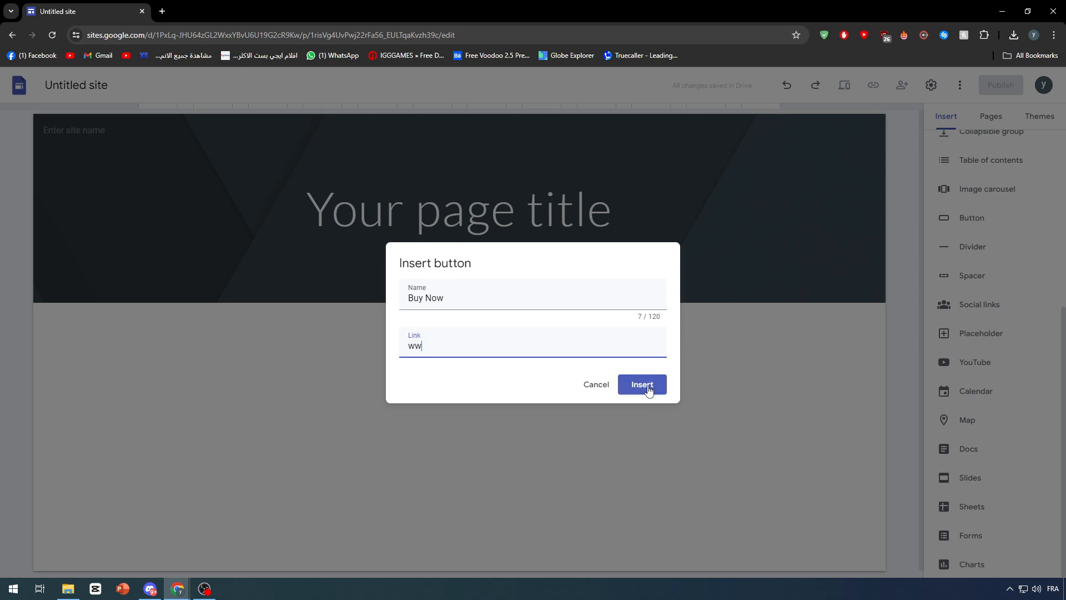
click(647, 389)
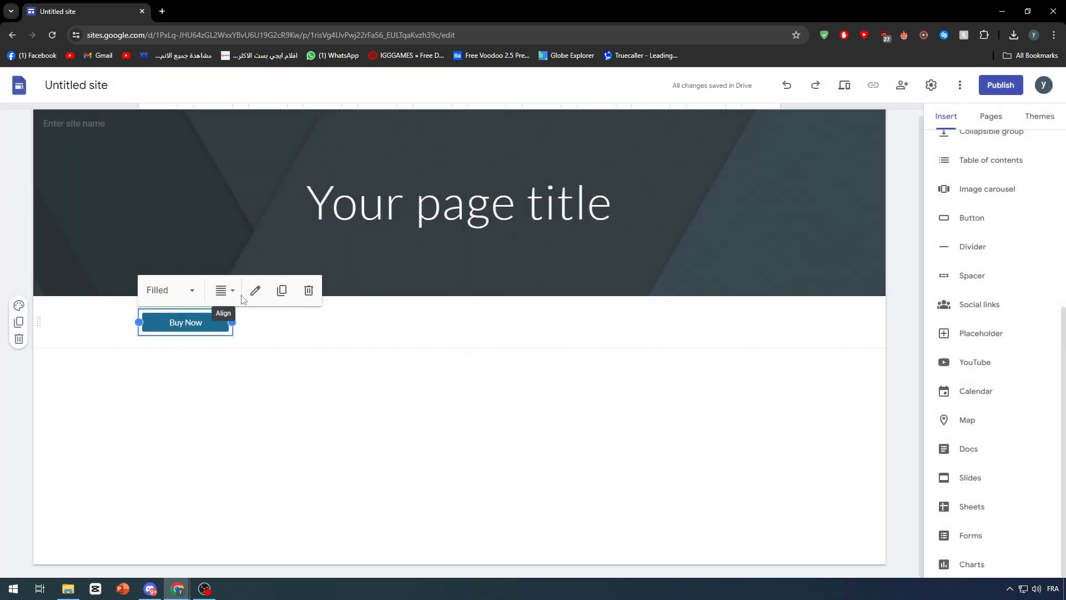
Center-align the Buy Now button within its frame, and widen and reposition the frame near the middle of its section.
click(223, 290)
click(228, 355)
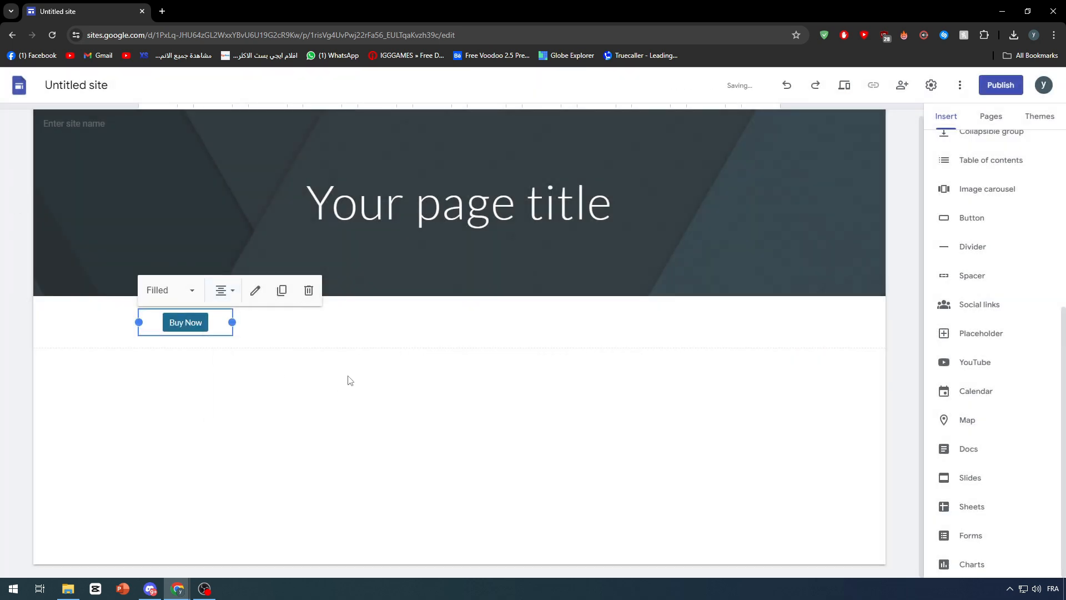
click(221, 290)
drag(159, 332, 616, 345)
drag(419, 324, 482, 325)
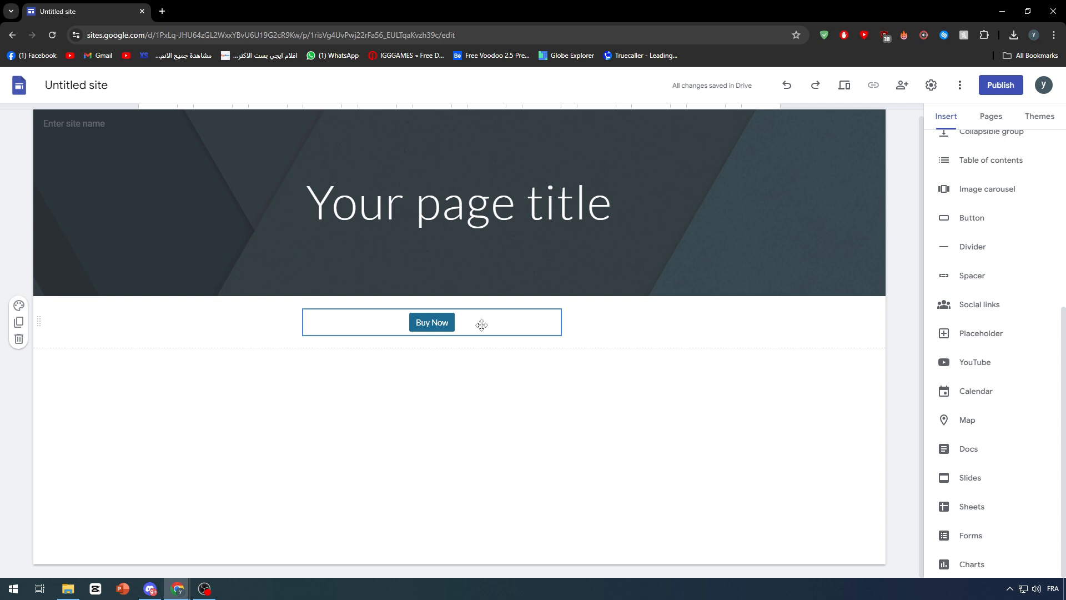
Try the Text style on the Buy Now button and settle on the Outlined style.
click(484, 320)
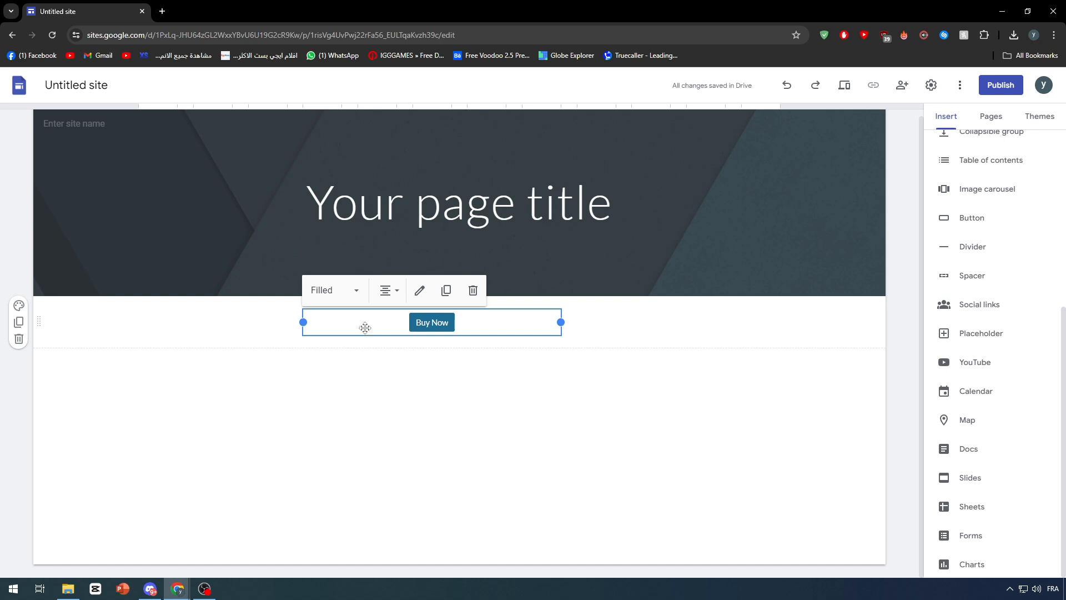
click(355, 290)
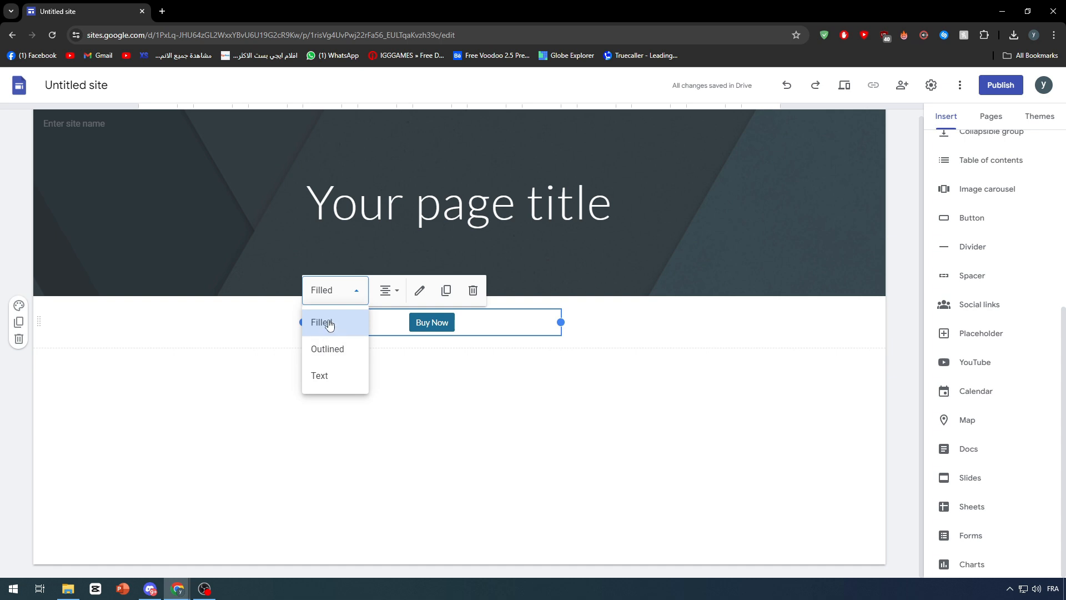
click(334, 355)
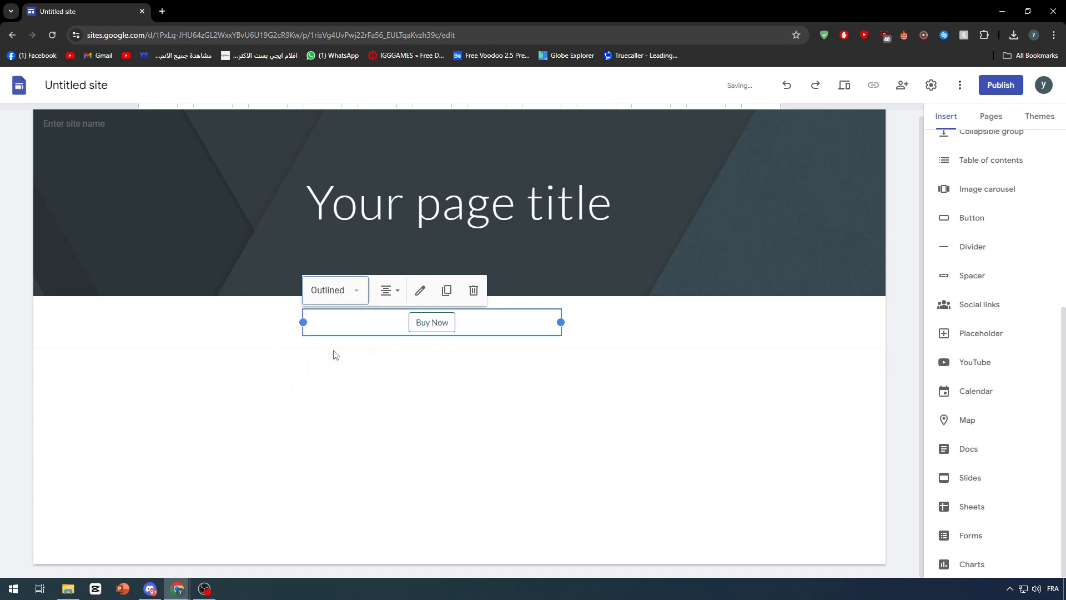
click(344, 295)
click(331, 375)
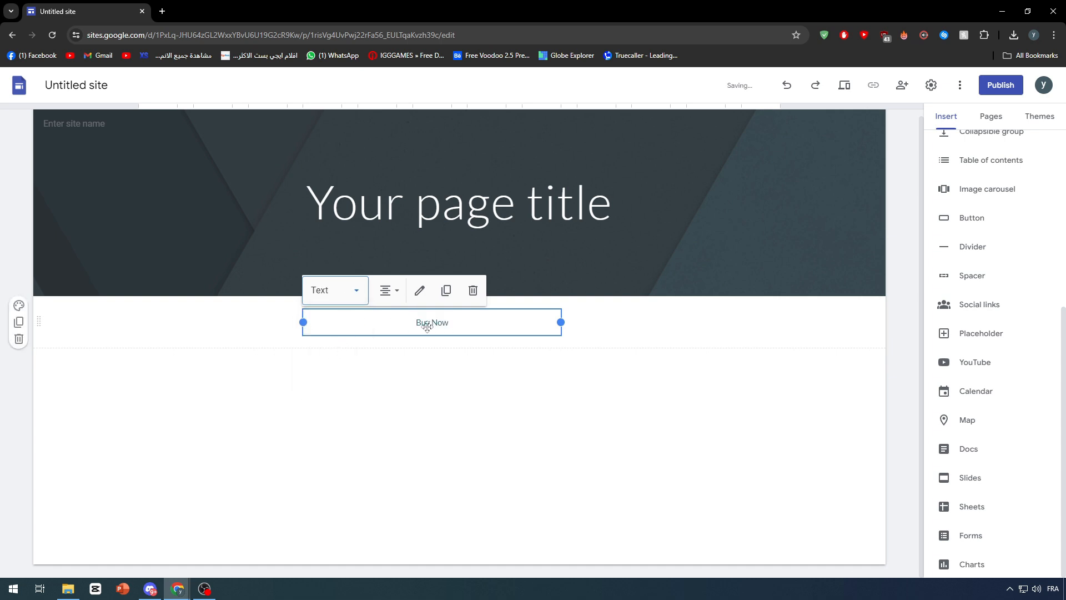
click(345, 294)
click(328, 348)
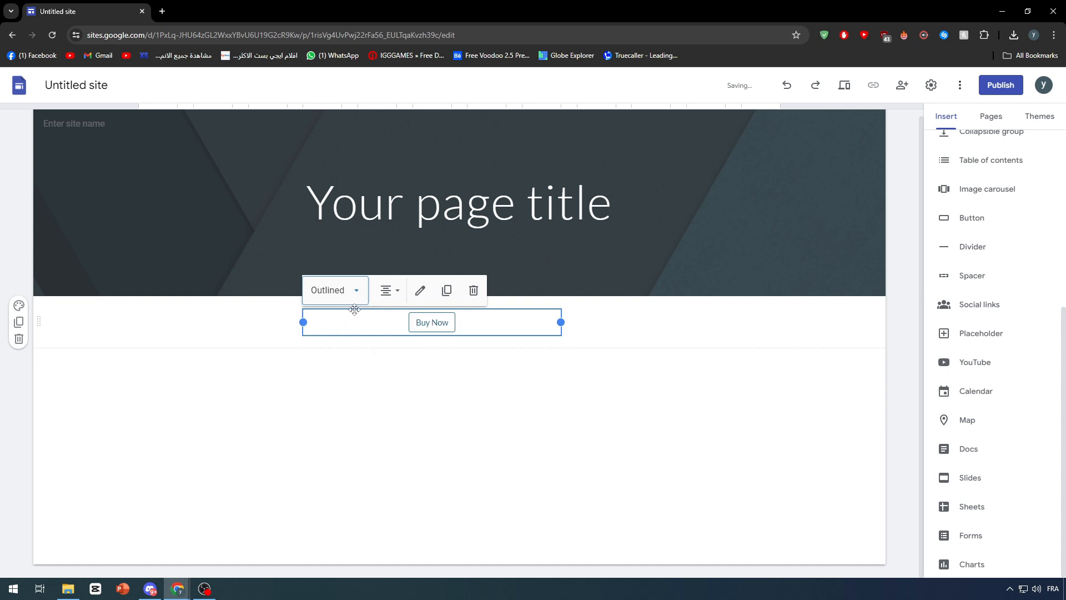
Try left and right alignment on the Buy Now button and return it to center alignment.
click(385, 290)
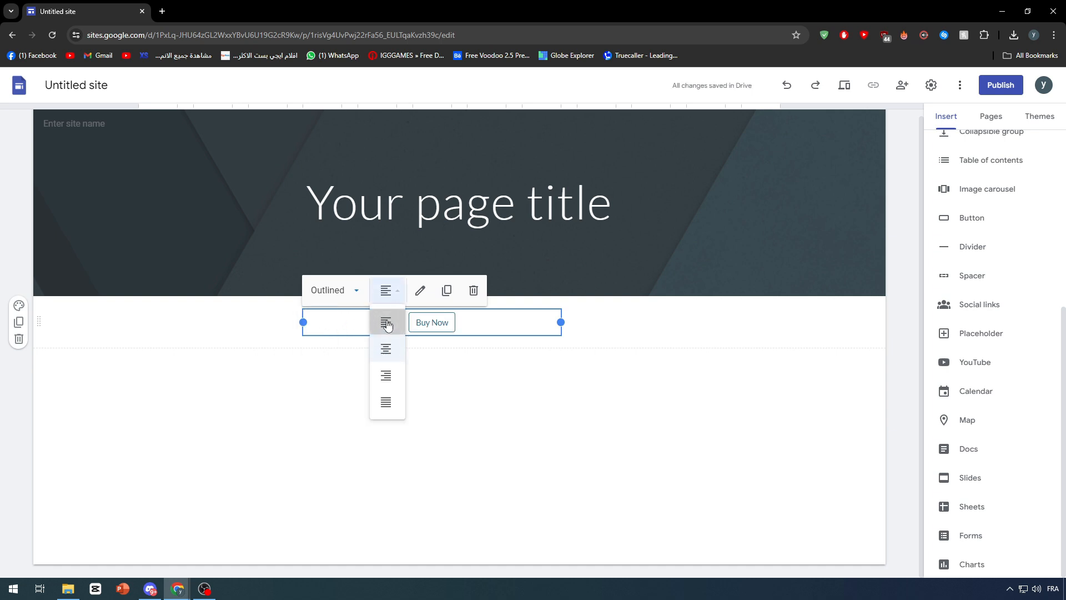
click(386, 322)
click(385, 290)
click(391, 386)
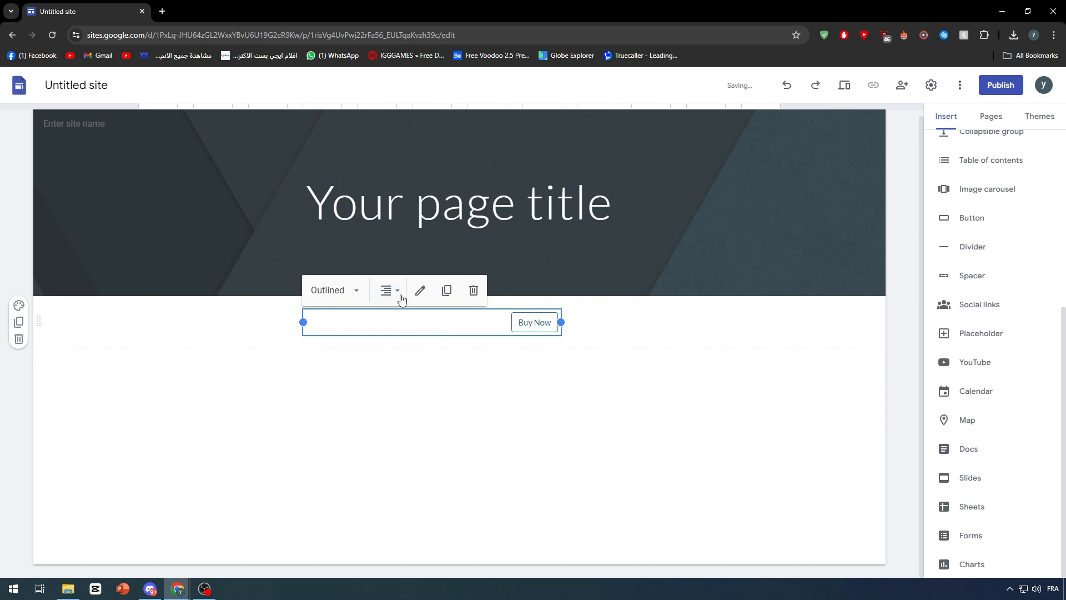
click(386, 290)
click(386, 349)
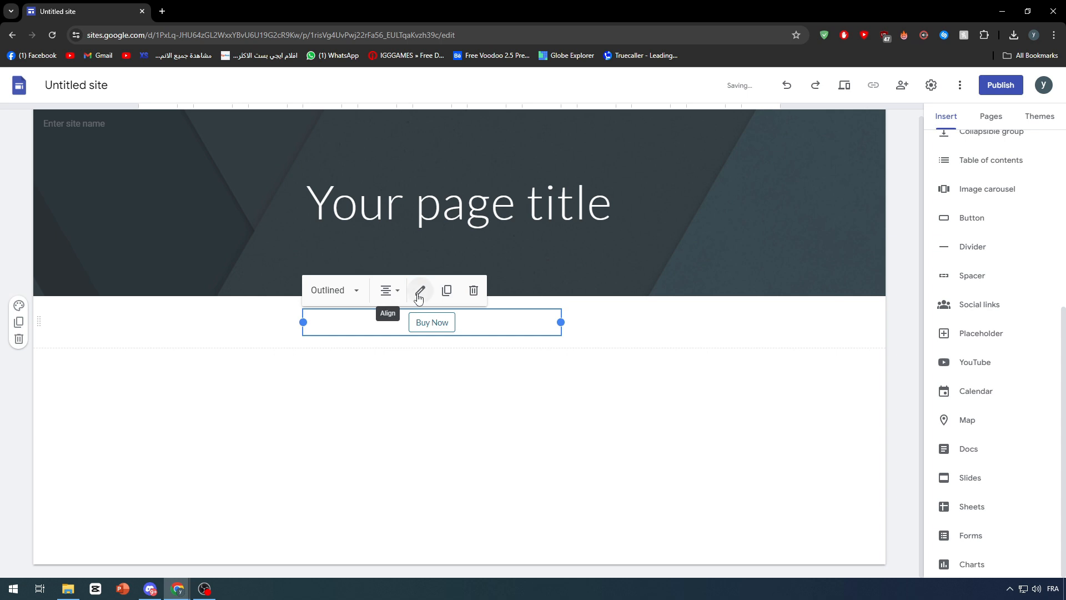
Review the Buy Now button's name and link settings and close them without changes.
click(420, 290)
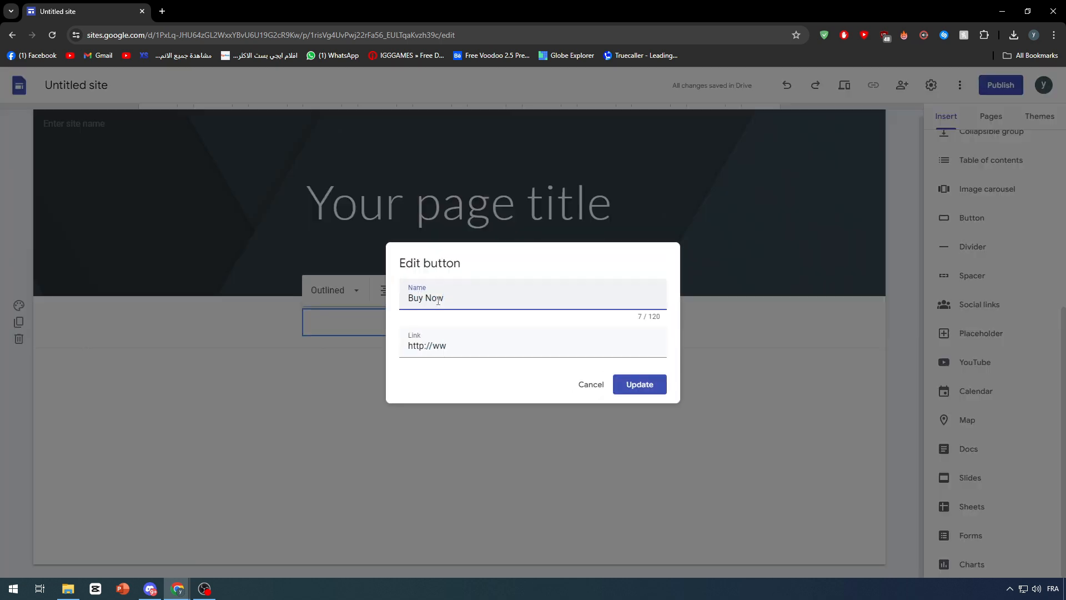
click(584, 384)
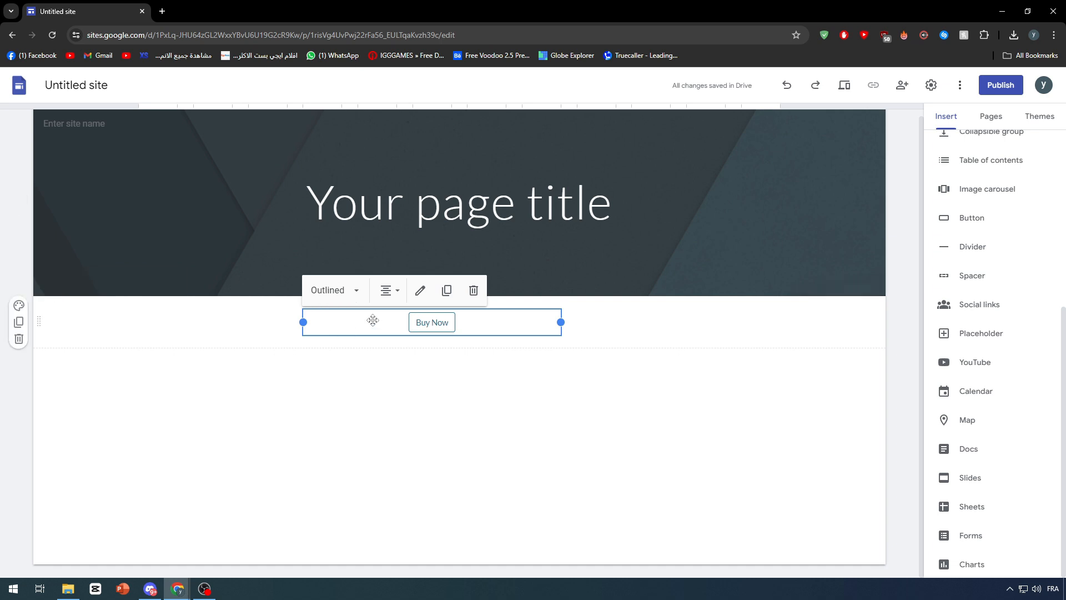
Try section color Style 3 on the Buy Now section and revert it to Style 1.
click(19, 305)
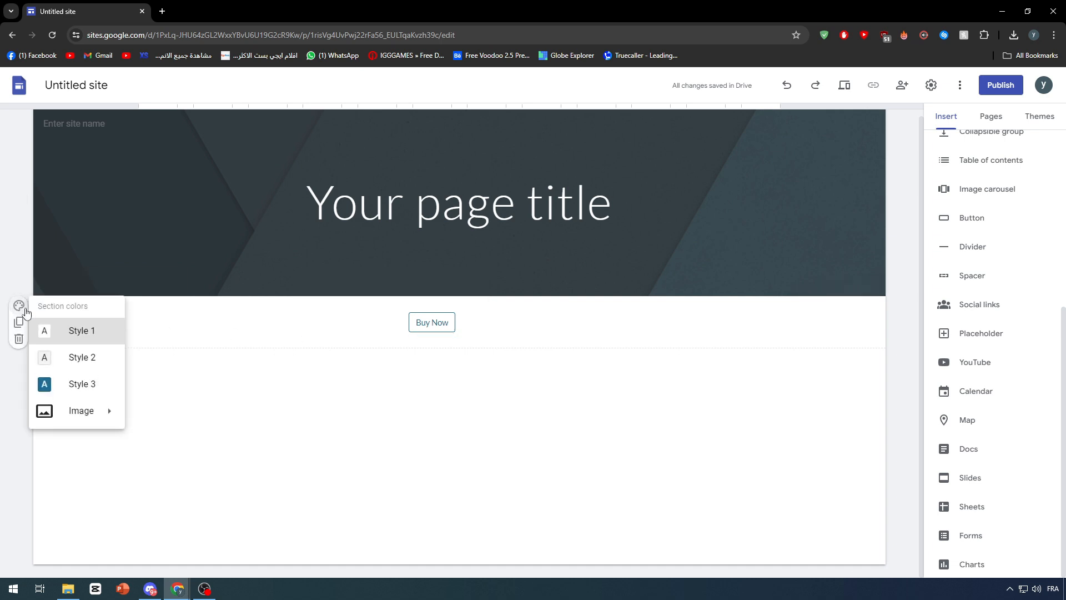
click(76, 384)
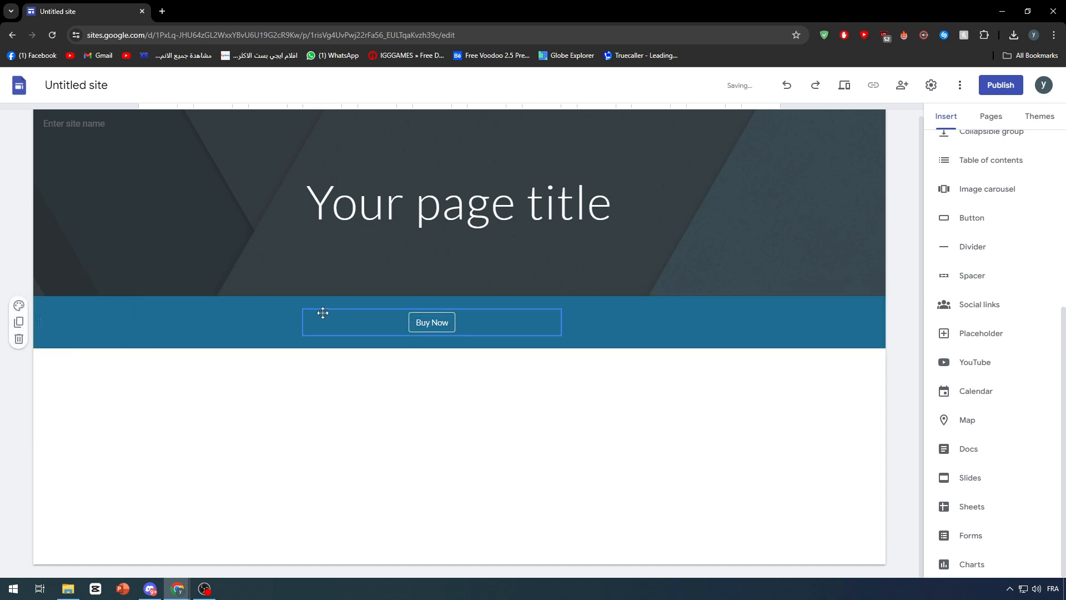
click(175, 316)
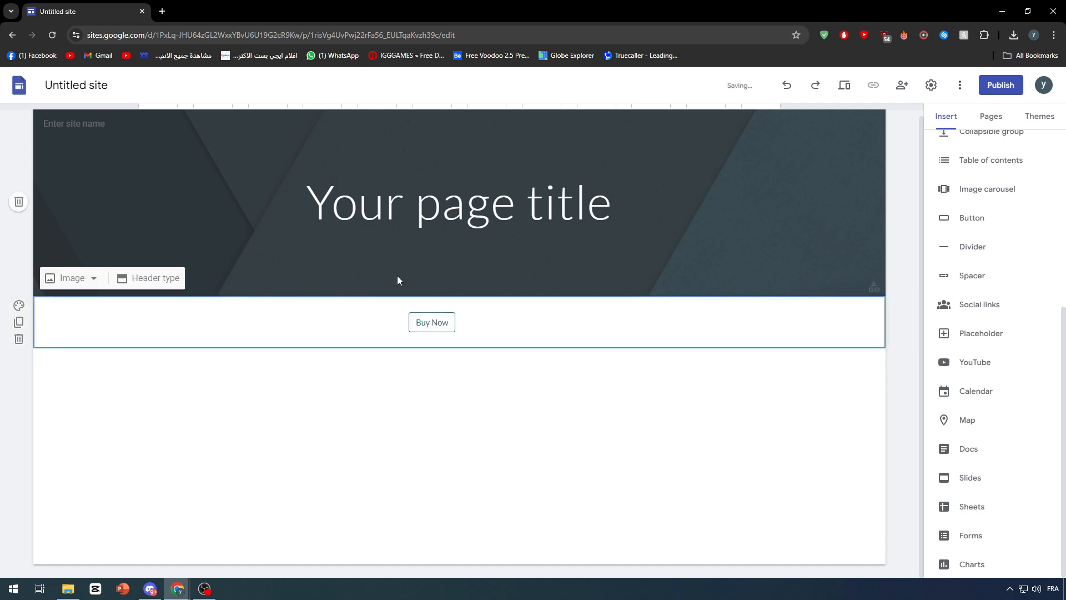
Try the green, pink and purple colors of the Simple theme and apply pink.
click(1036, 118)
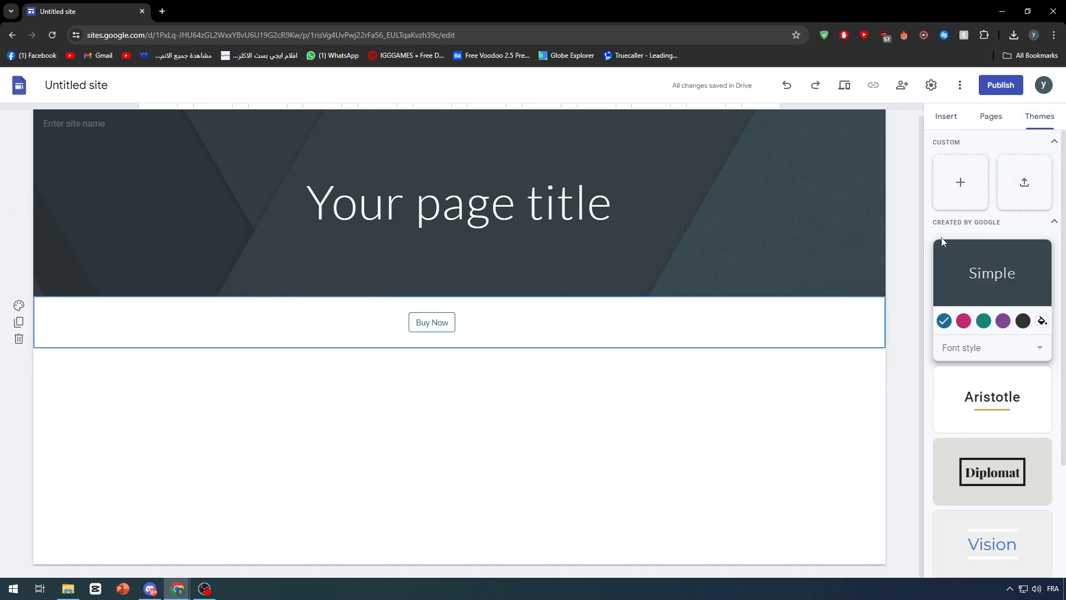
scroll(944, 222, down, 3)
scroll(991, 240, up, 2)
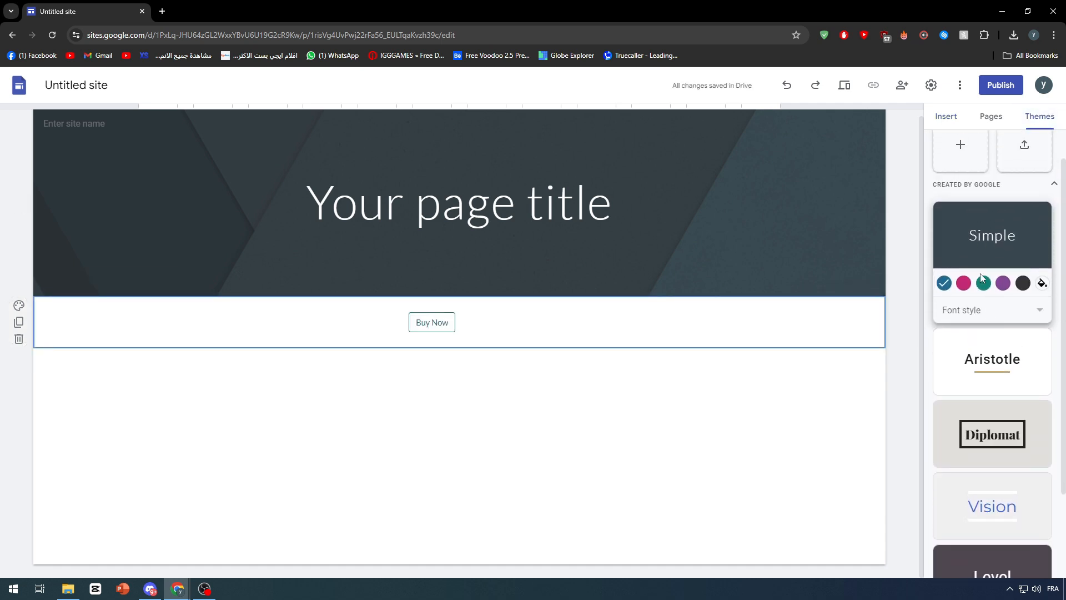
click(982, 283)
click(963, 283)
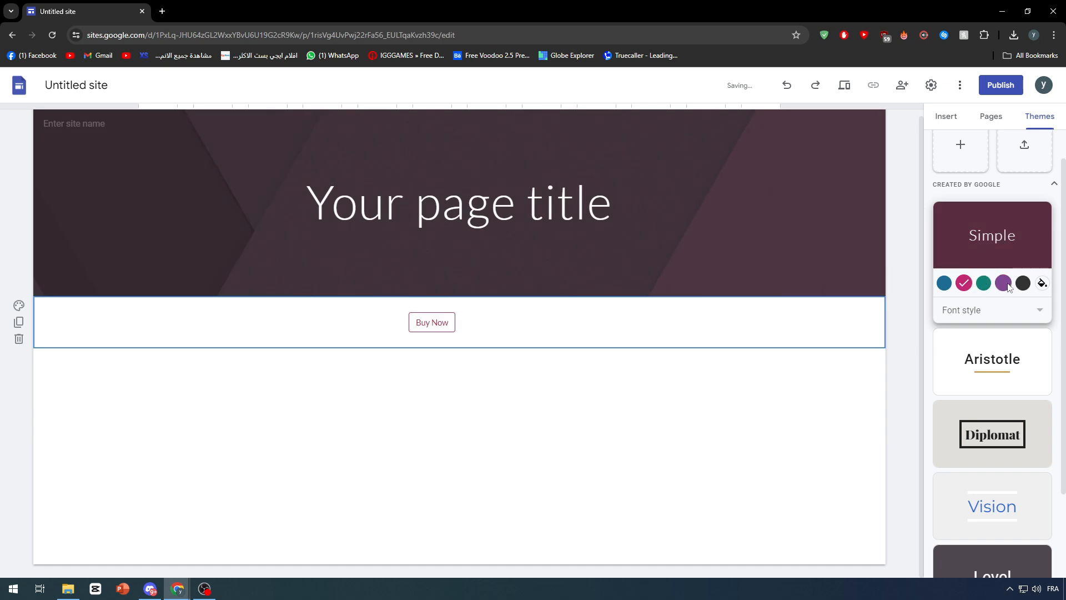
click(1003, 283)
click(963, 283)
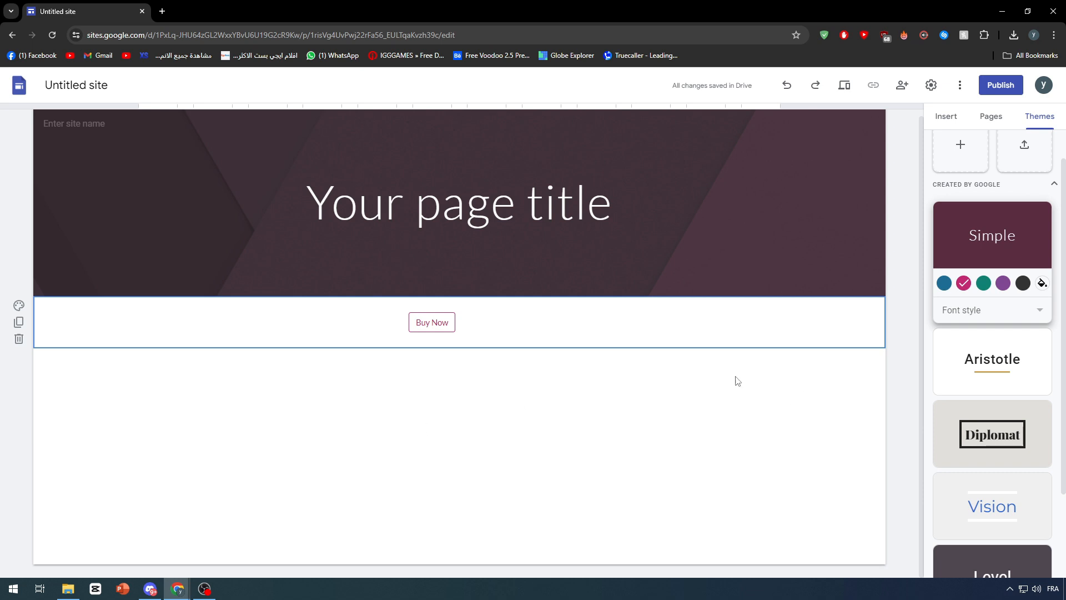
Apply section color Style 3 to the Buy Now section.
click(18, 305)
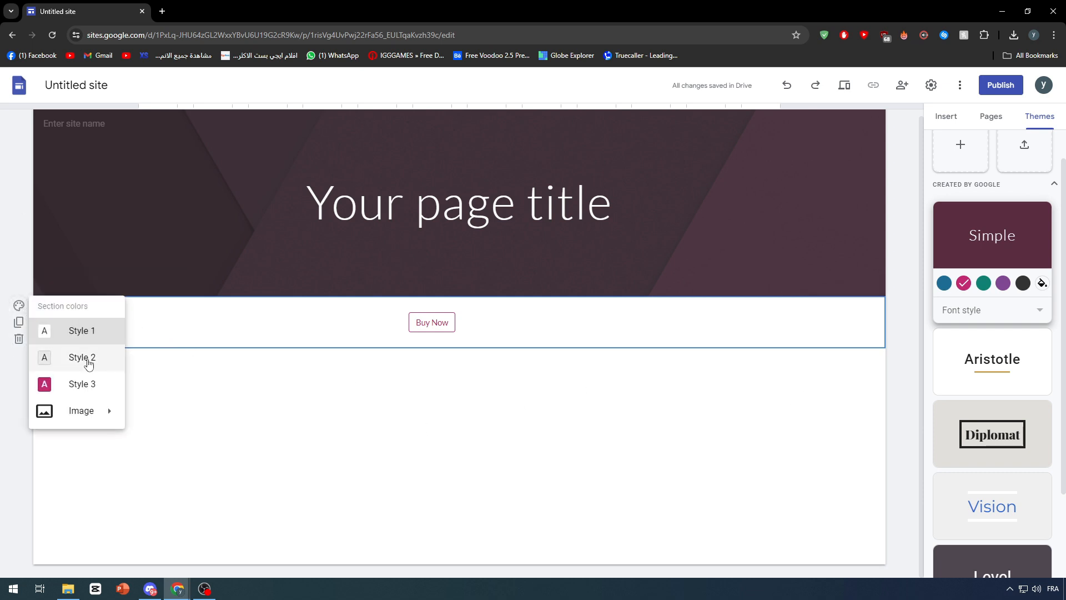
click(96, 386)
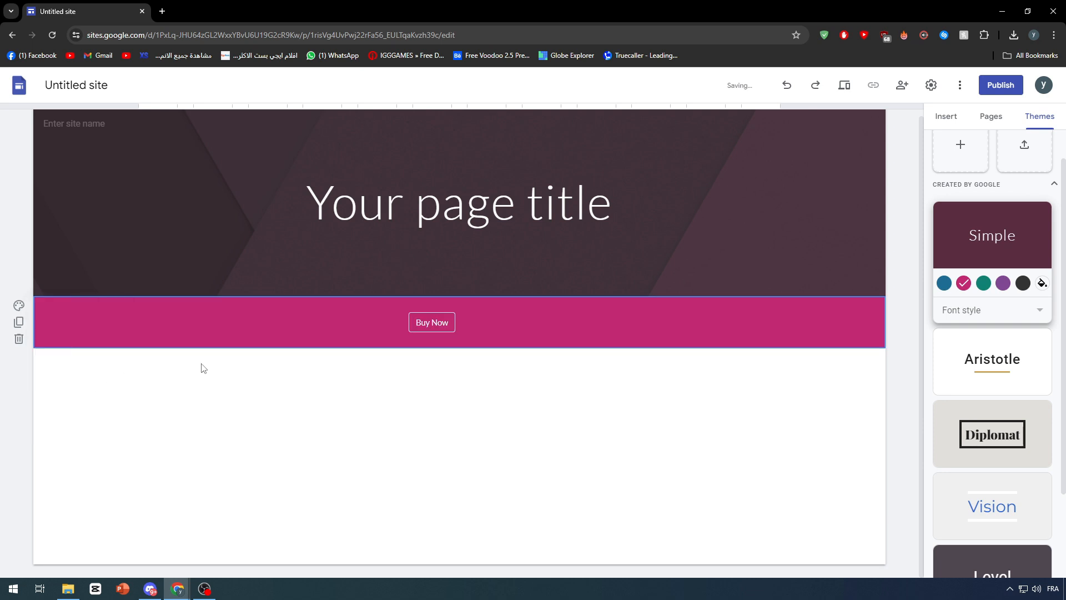
click(19, 305)
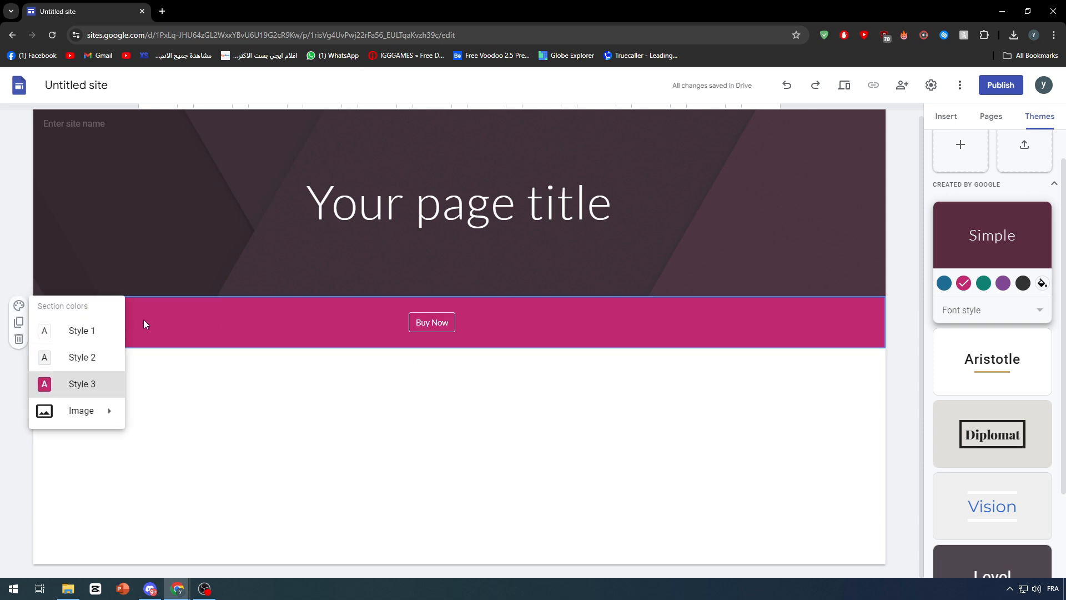
Try the blue, green, purple and black preset colors of the Simple theme.
click(949, 289)
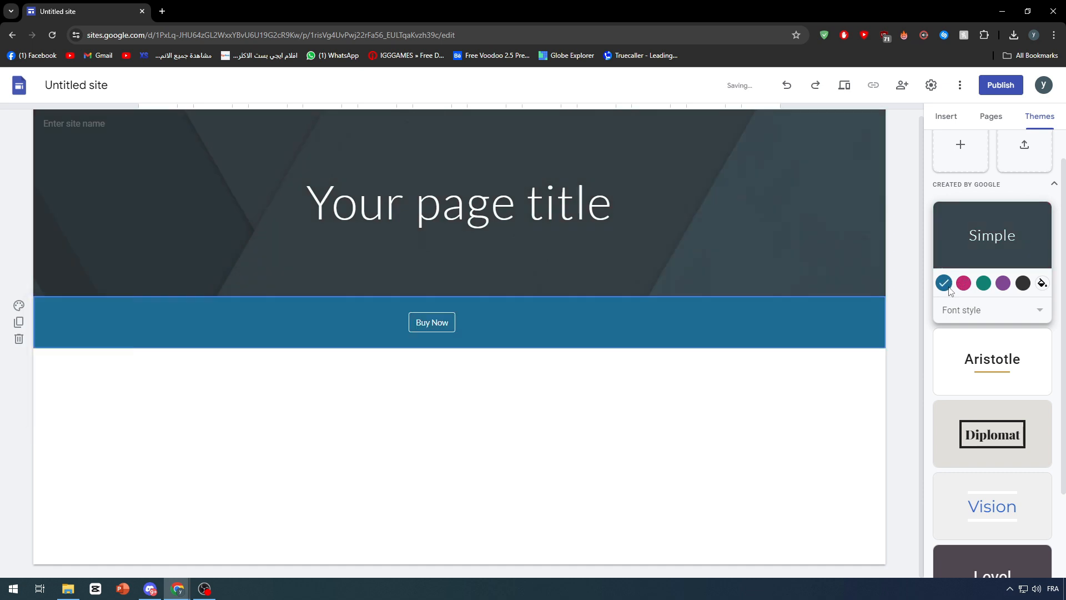
click(983, 283)
click(1002, 283)
click(1023, 283)
Set a custom dark red color, #661212, for the Simple theme.
click(1042, 284)
click(1008, 326)
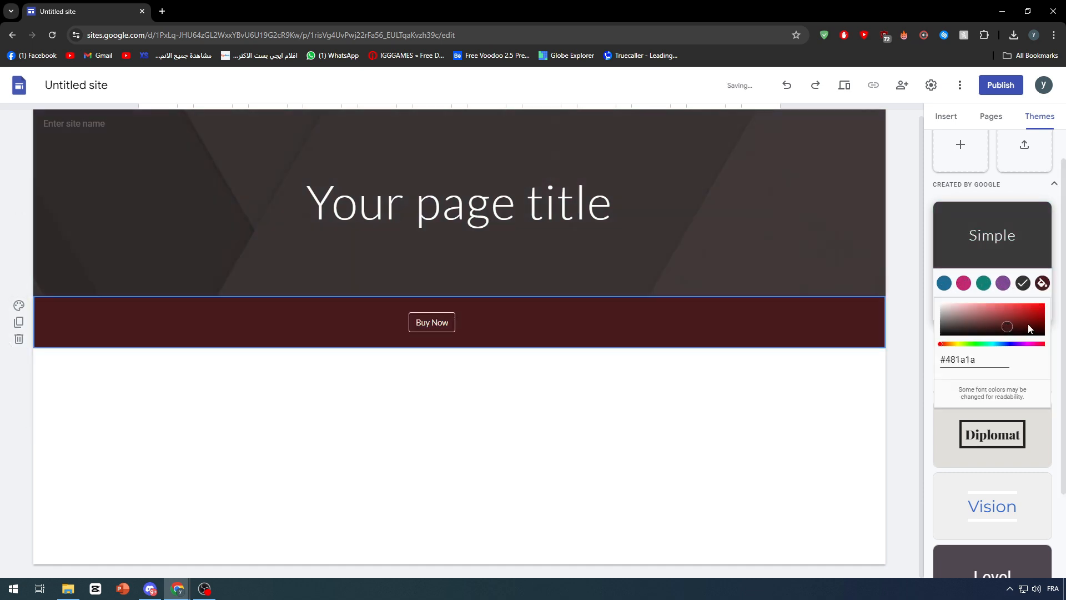
click(1036, 317)
click(1026, 323)
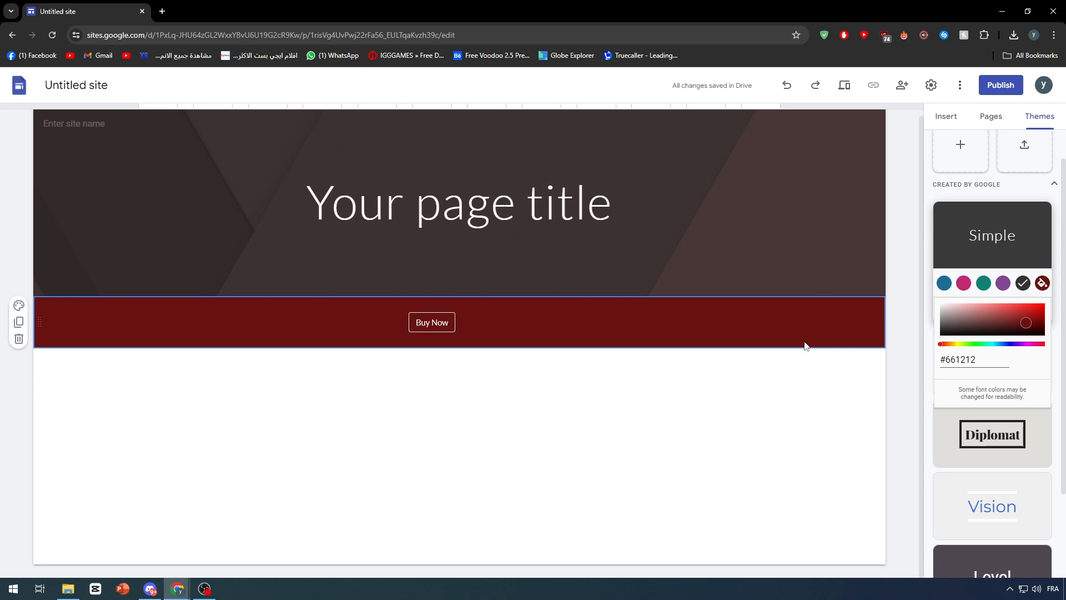
click(916, 220)
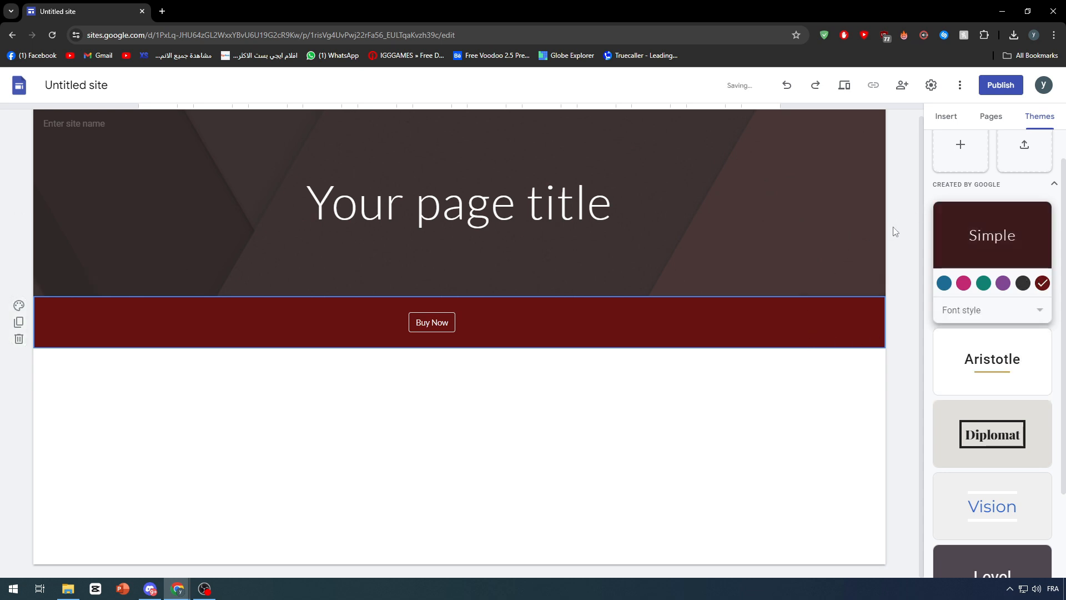
click(466, 319)
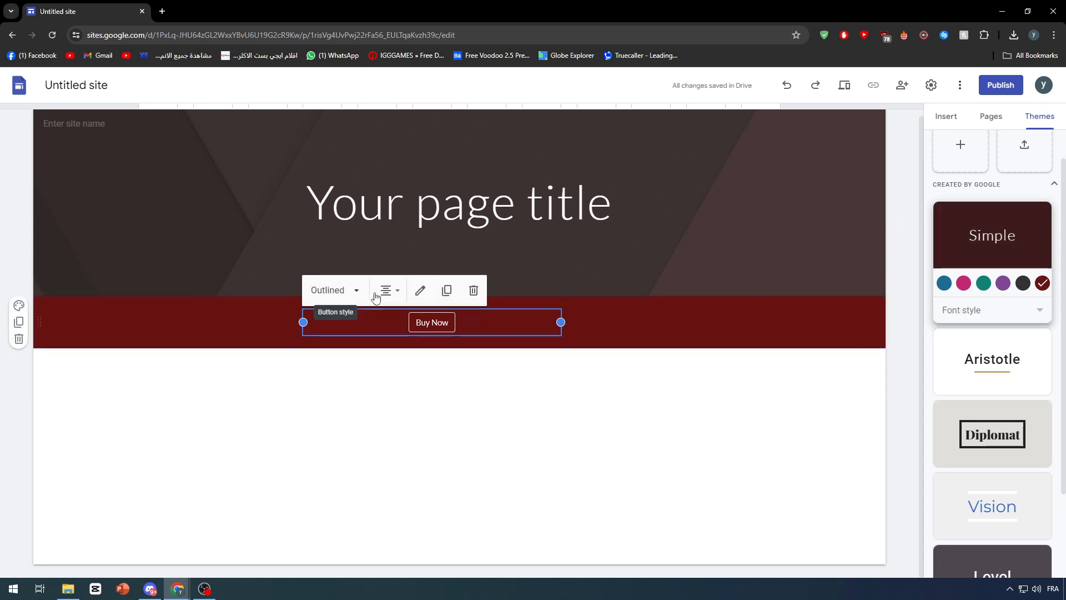
scroll(982, 444, down, 2)
click(952, 123)
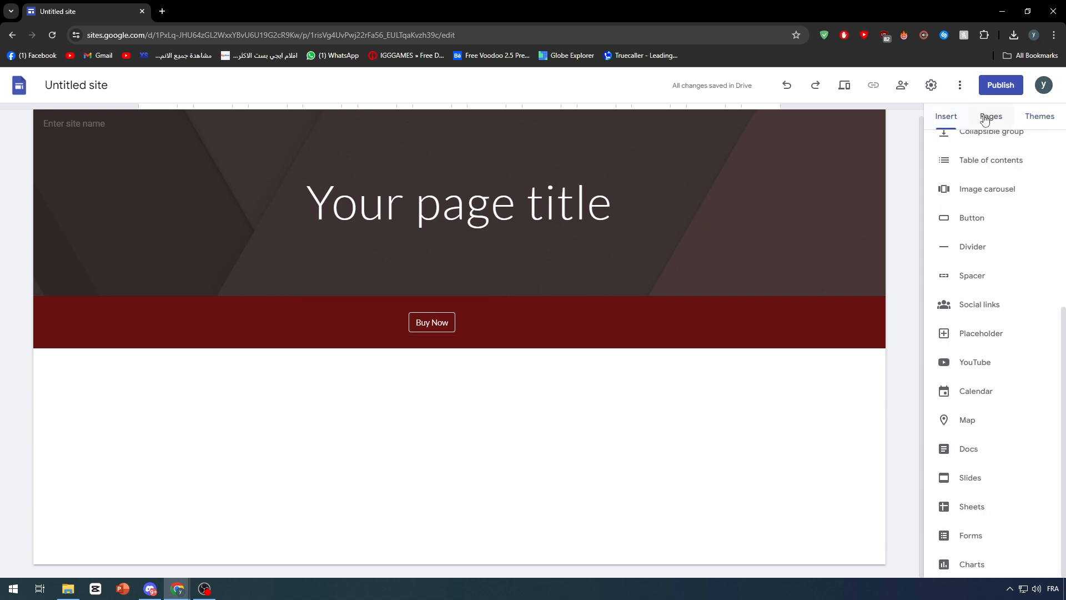
click(990, 118)
click(954, 119)
click(484, 319)
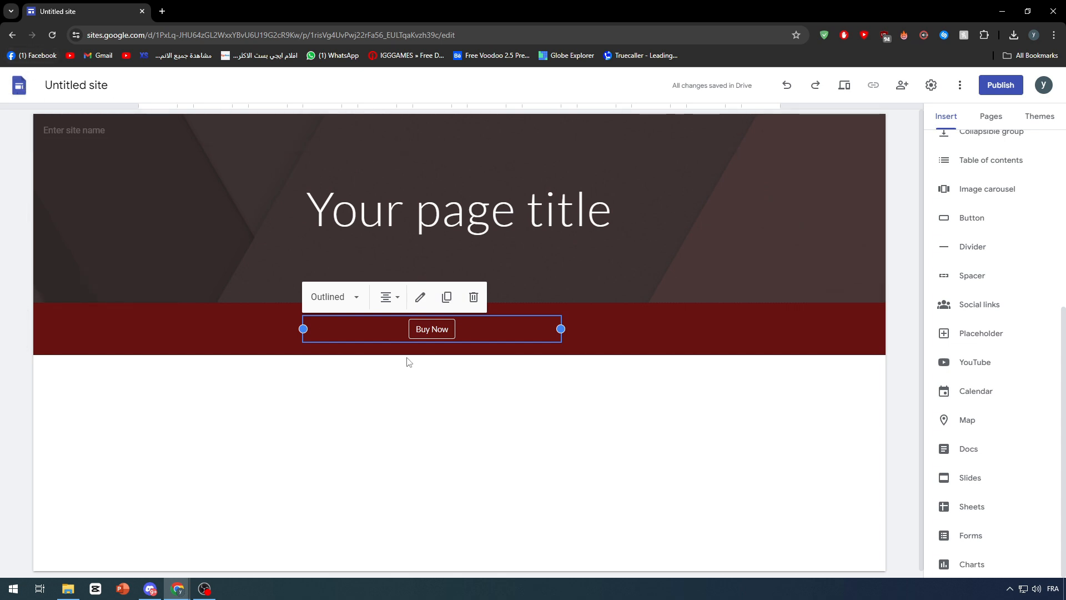
scroll(1024, 361, up, 5)
scroll(997, 330, down, 4)
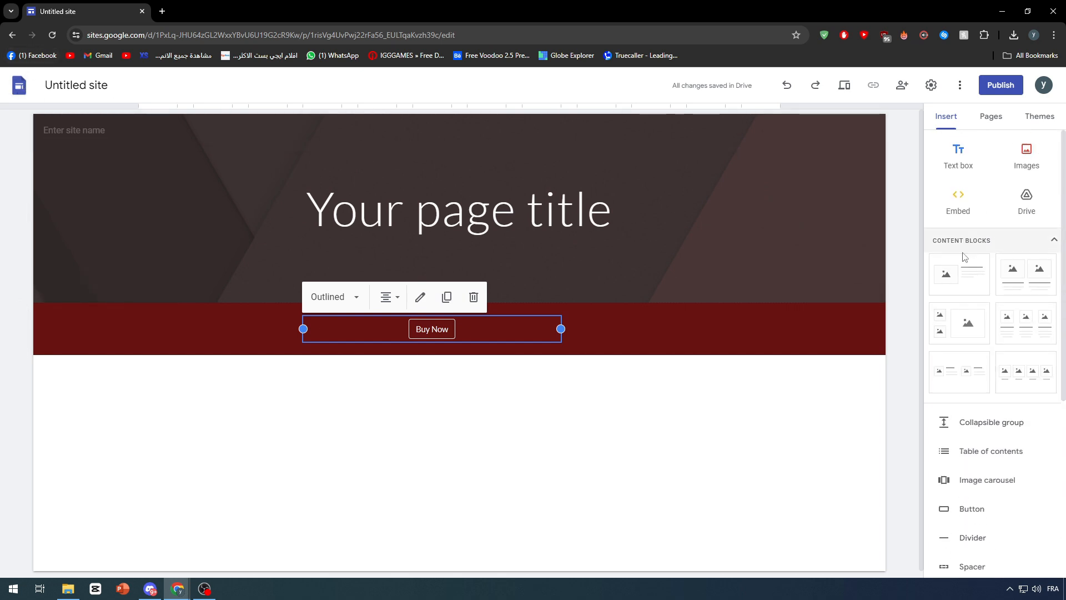
scroll(1000, 381, down, 2)
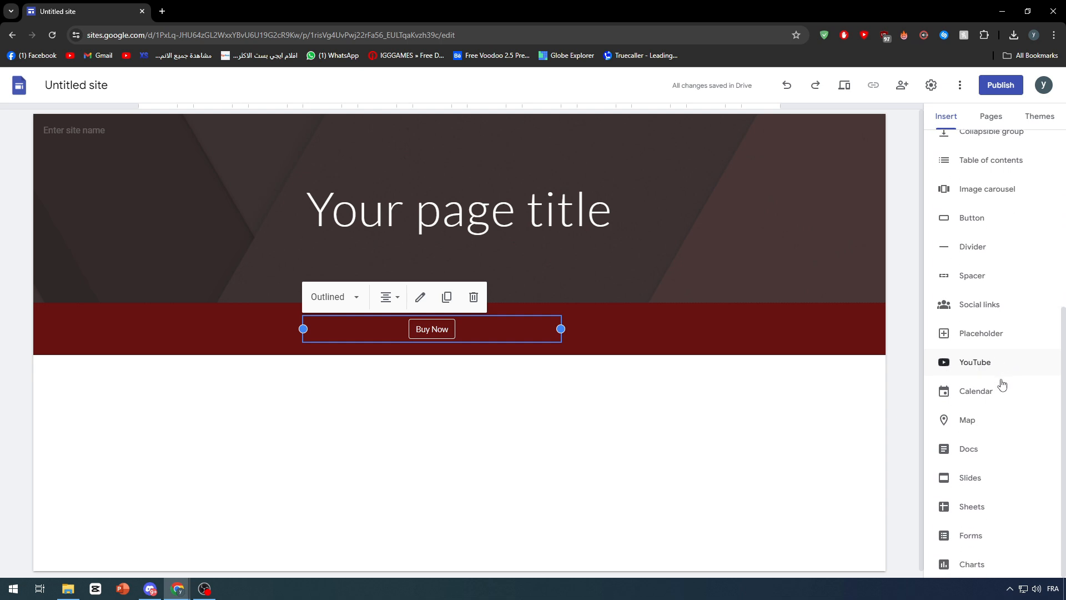
scroll(985, 488, up, 1)
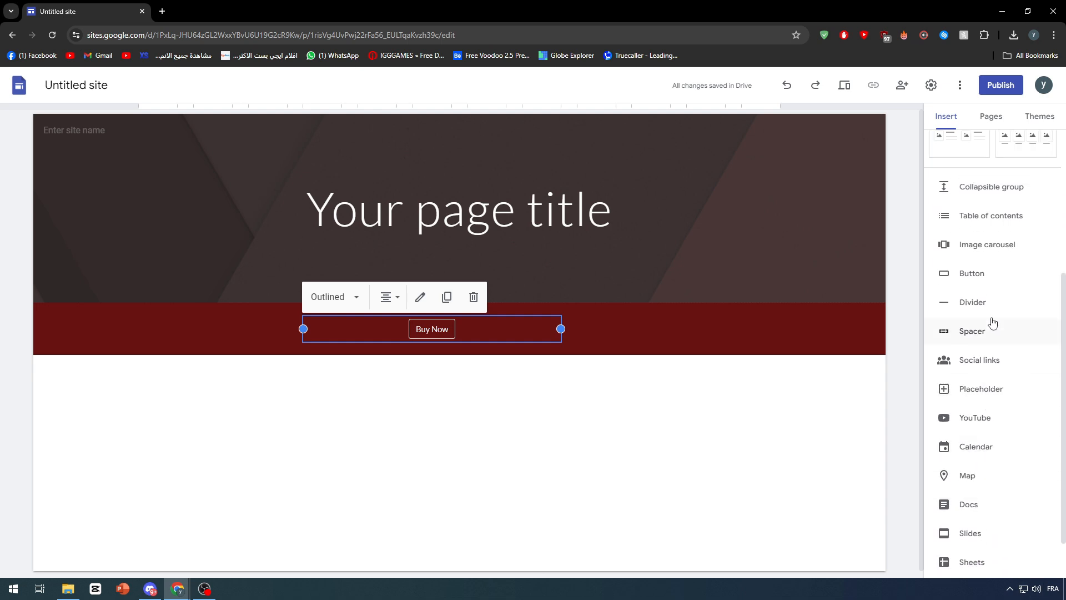
click(981, 247)
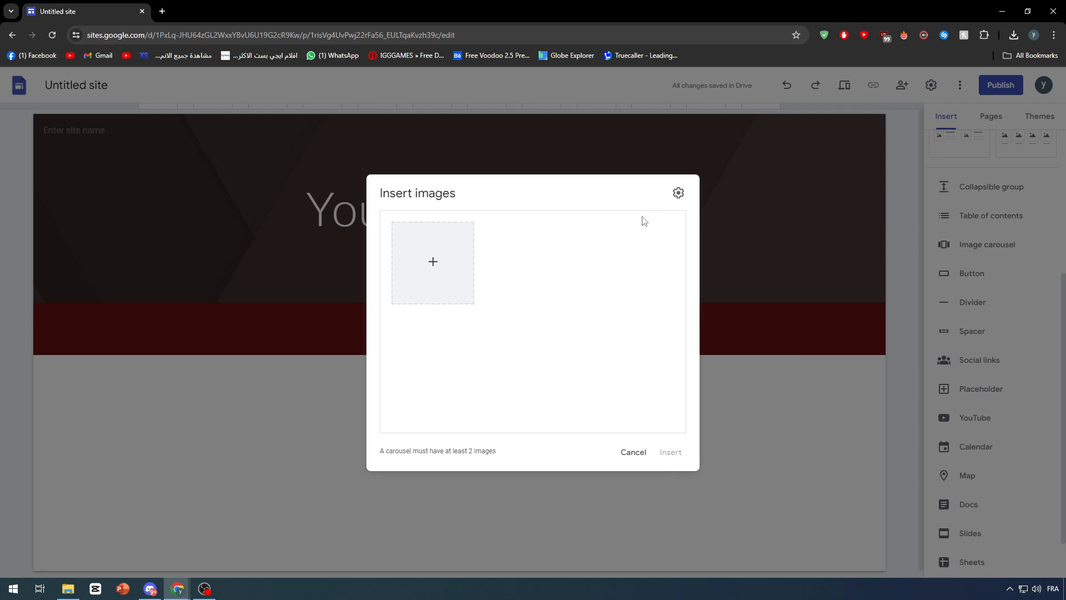
click(678, 192)
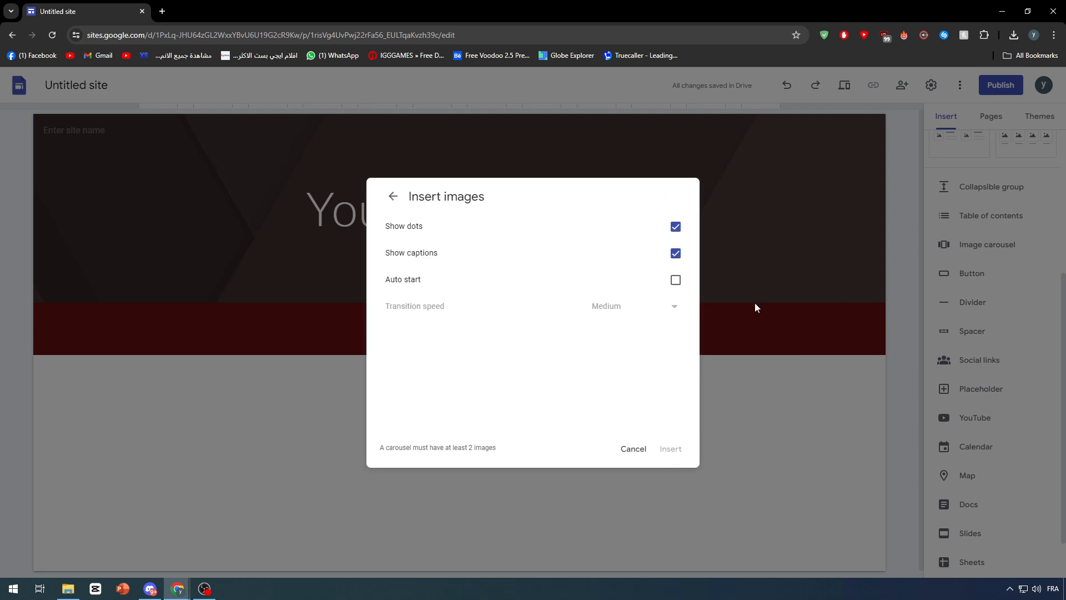
click(633, 450)
Insert the content block with one image beside a heading and text below the Buy Now section.
scroll(993, 355, up, 4)
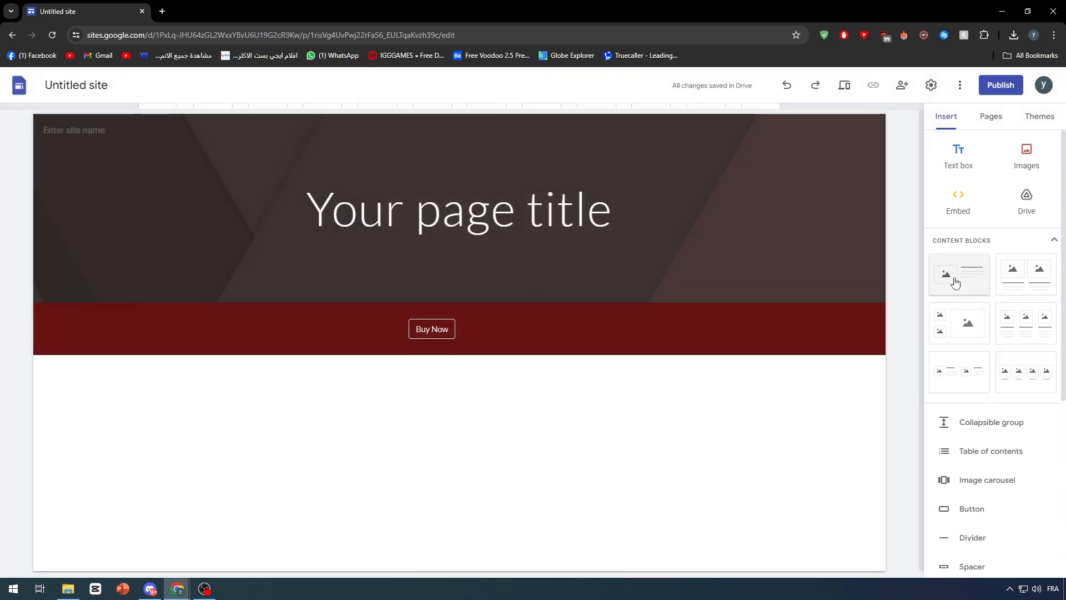
click(955, 282)
Insert a button named "Buy now" with the link "w" below the image and text block.
scroll(961, 395, down, 3)
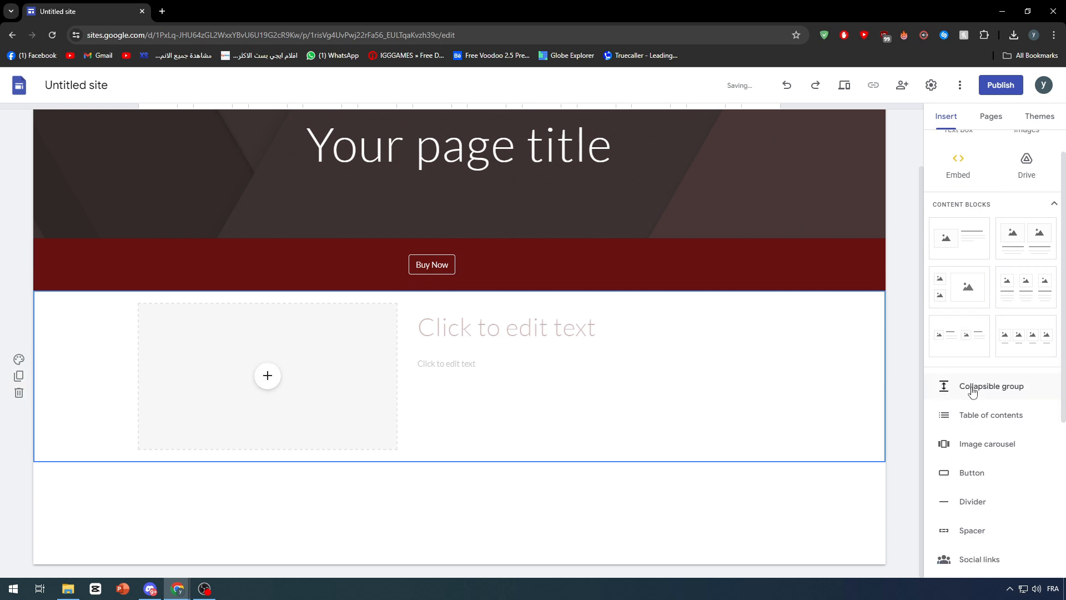
click(1021, 345)
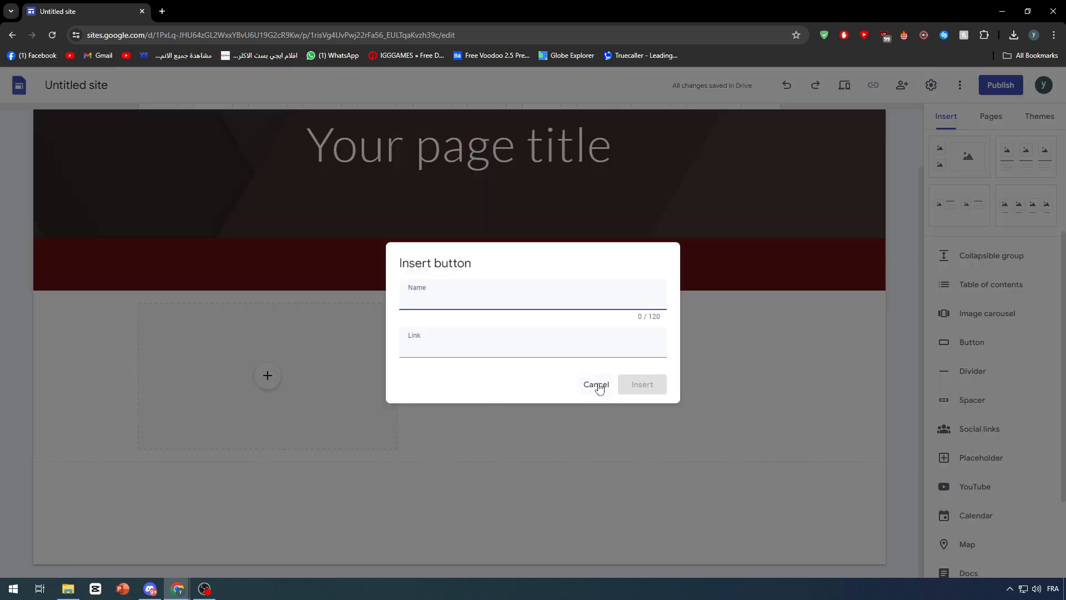
double_click(537, 307)
click(555, 349)
text(w)
click(640, 385)
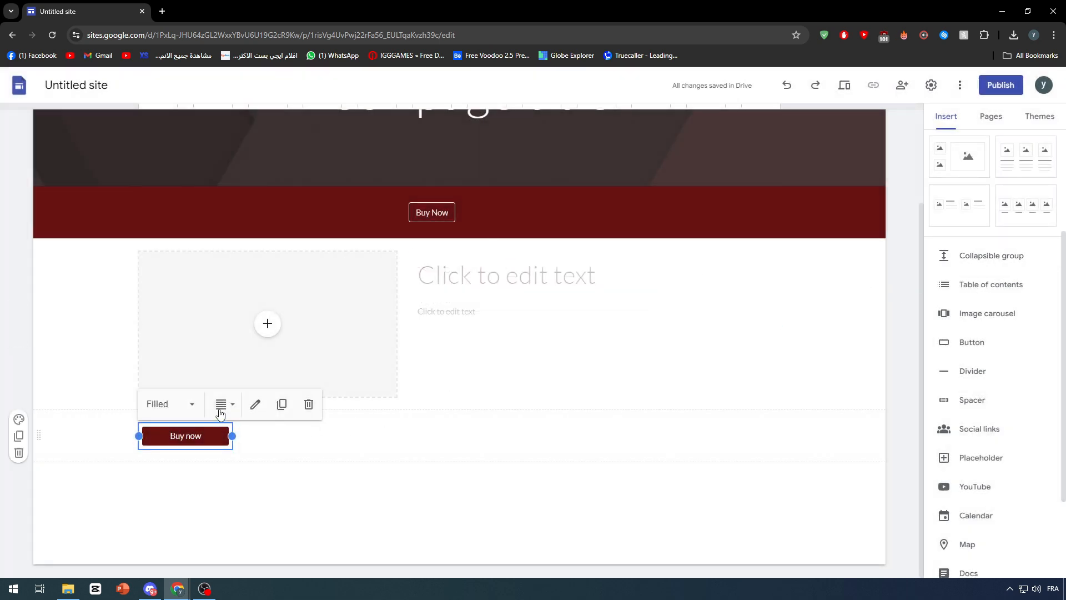
Widen and move the new Buy now button so it sits centered under the image placeholder.
drag(205, 436, 361, 440)
click(289, 441)
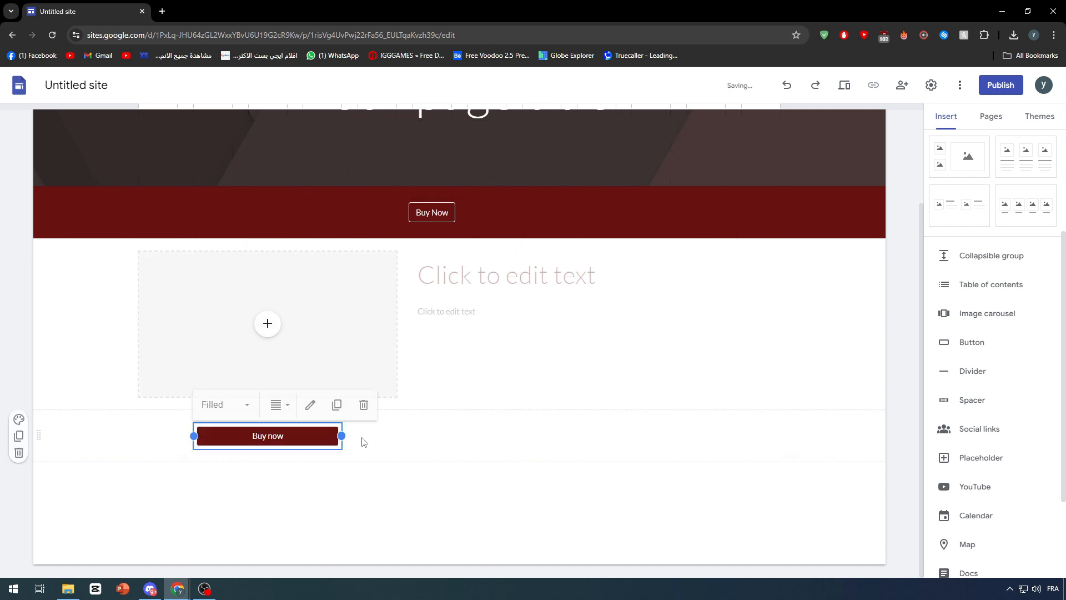
drag(290, 435, 265, 432)
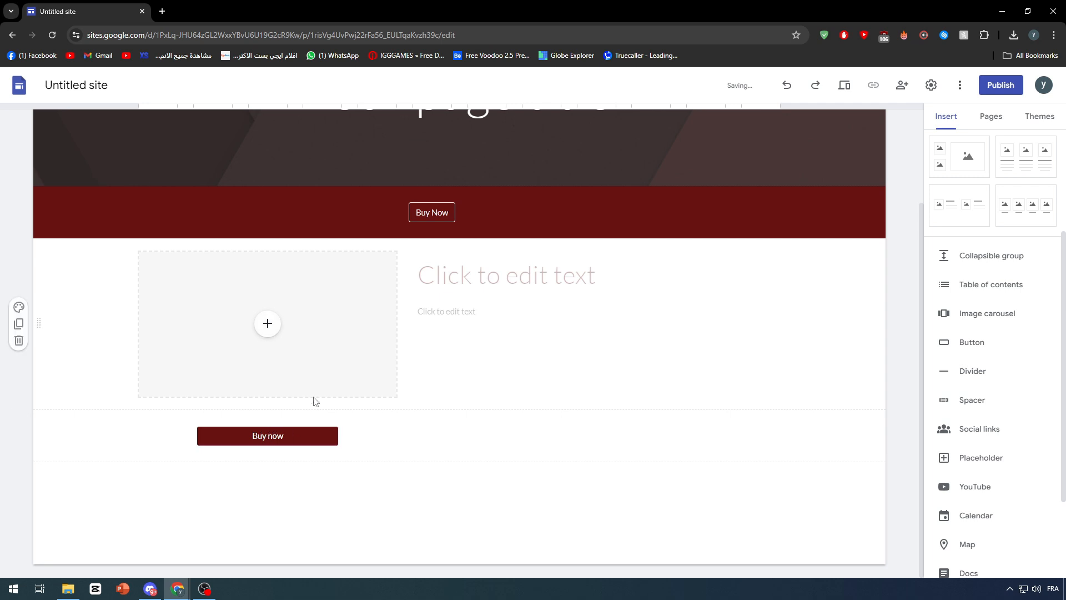
Enter "IPHONE 15 PRO" as the title beside the image placeholder.
click(469, 268)
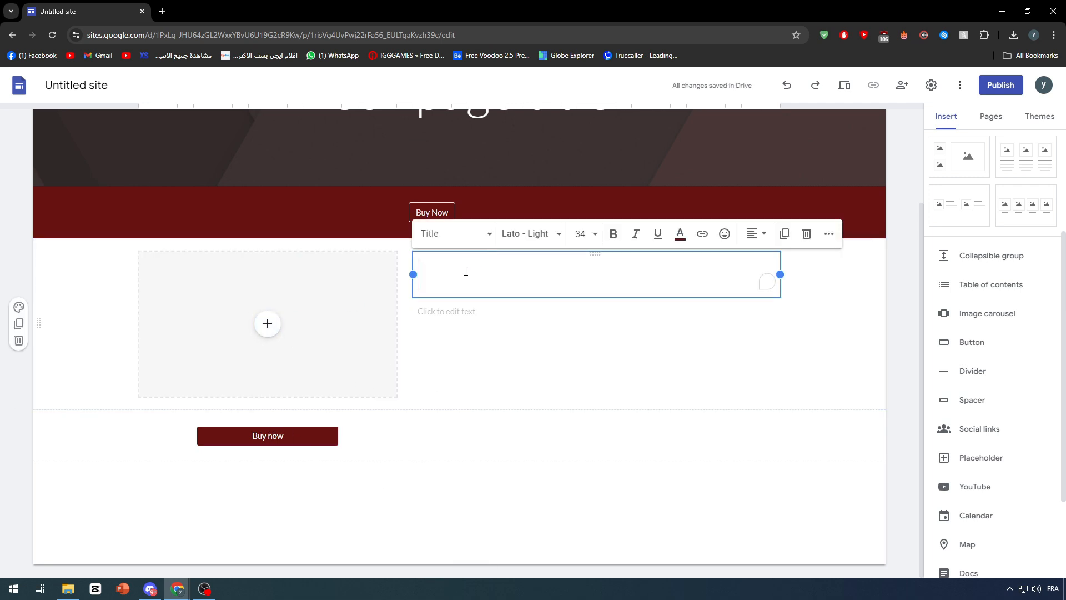
text(IPHONE X)
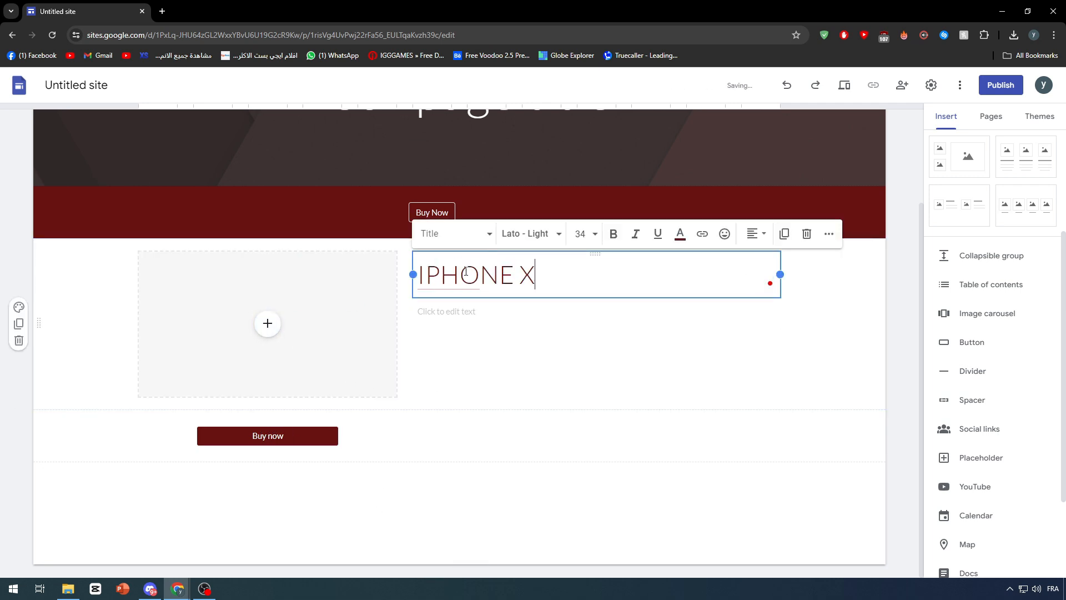
key(BackSpace)
text(15)
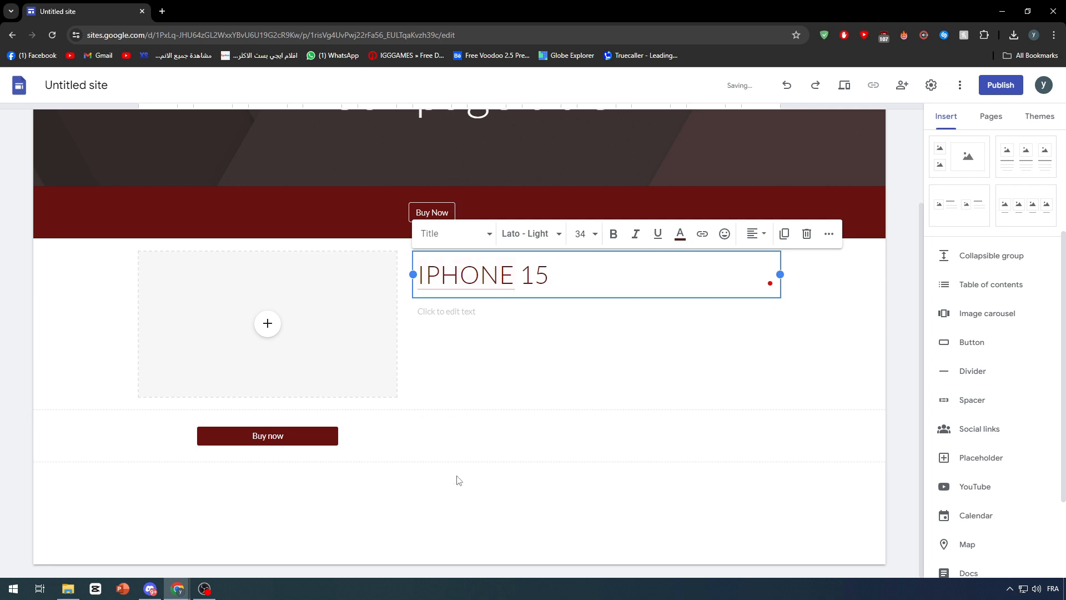
text( PRO MAX)
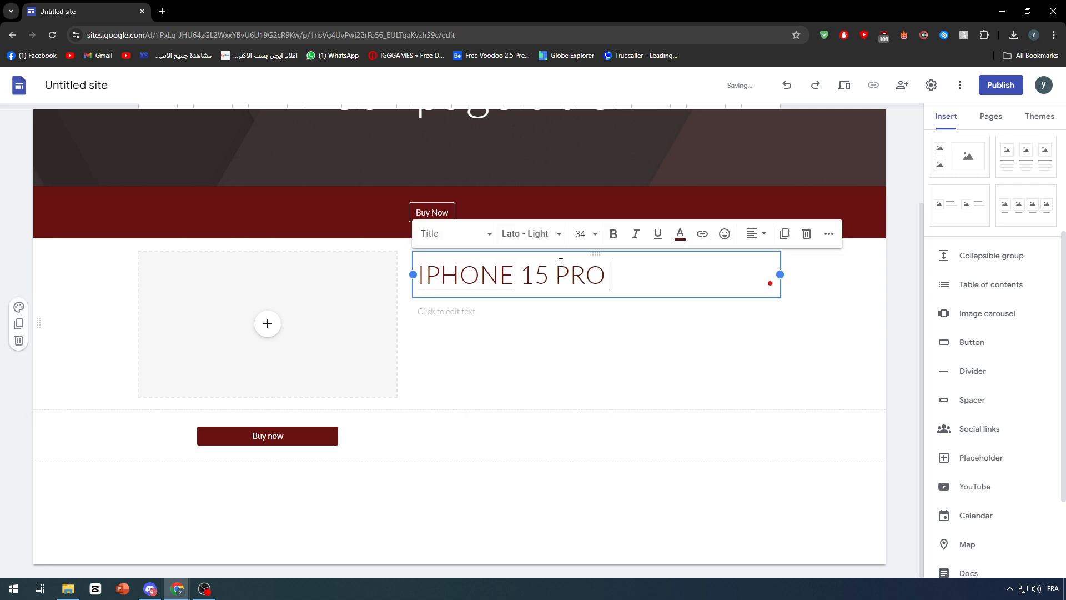
key(BackSpace)
key(BackSpace)
key(BackSpace)
click(465, 499)
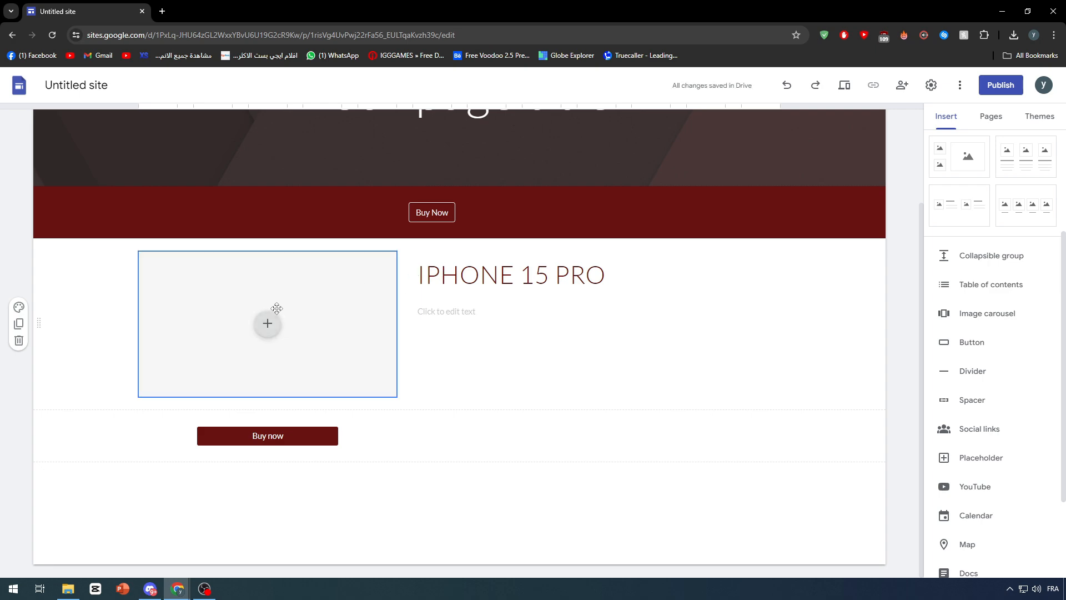
click(268, 325)
click(300, 359)
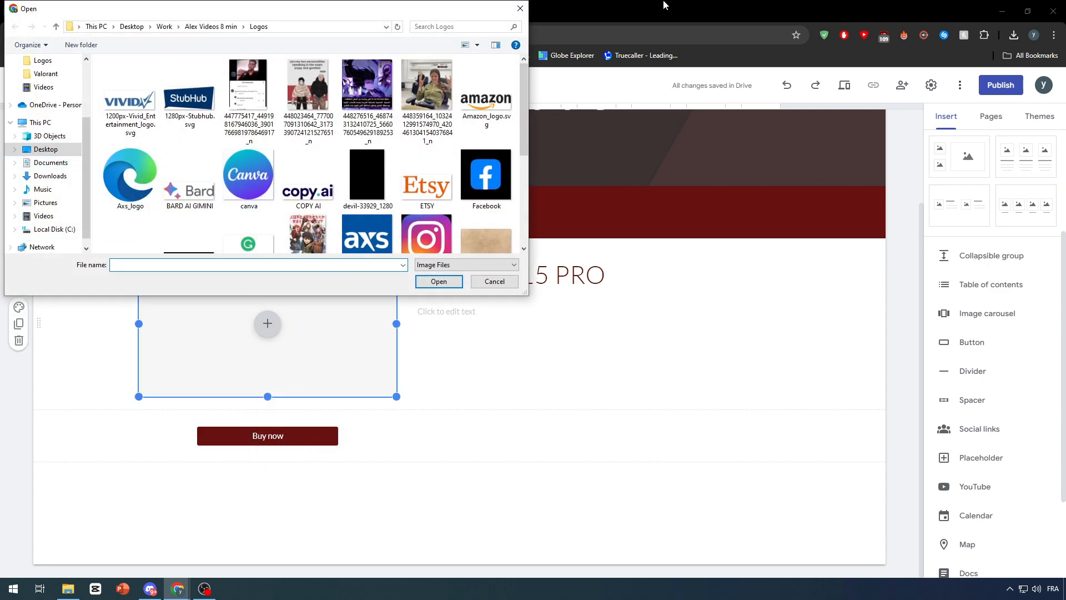
click(520, 9)
Search Google Images for "IPHONE 15" in a new browser tab.
click(166, 12)
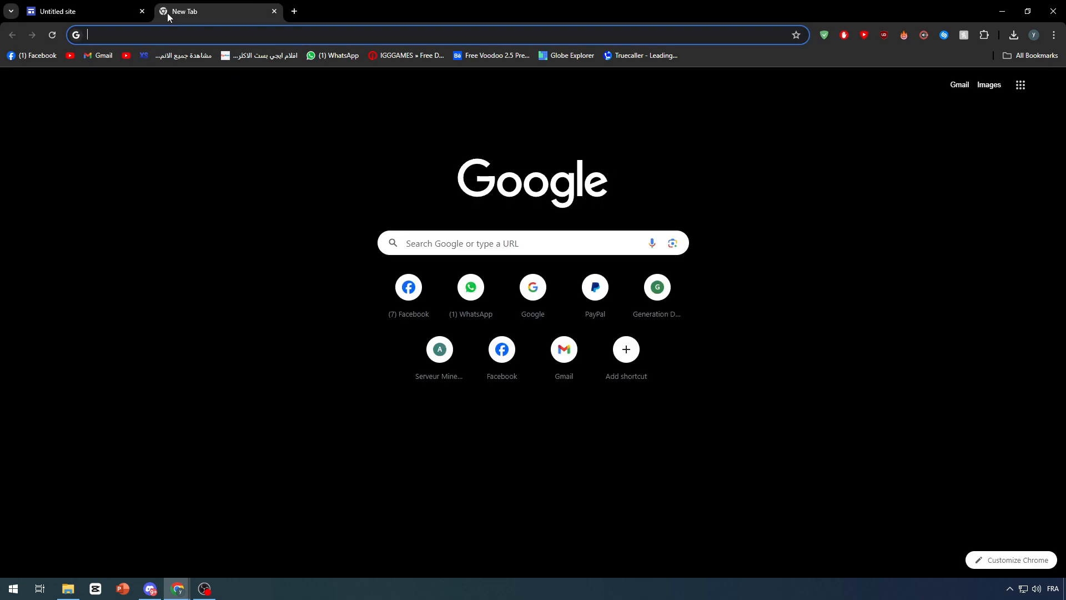
text(O)
key(BackSpace)
text(IPHONE 15)
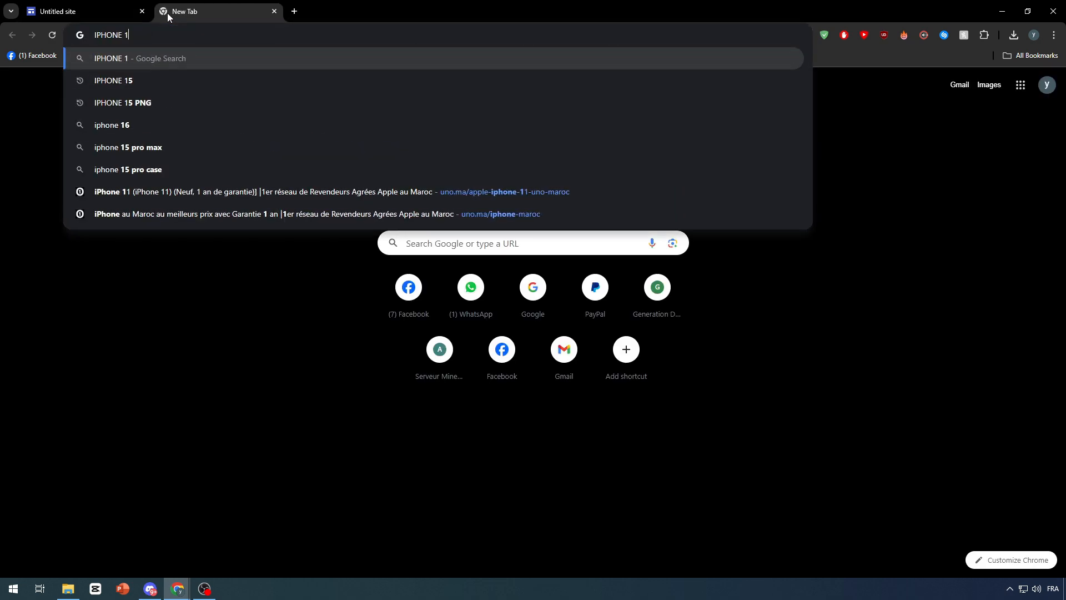
key(Return)
click(166, 131)
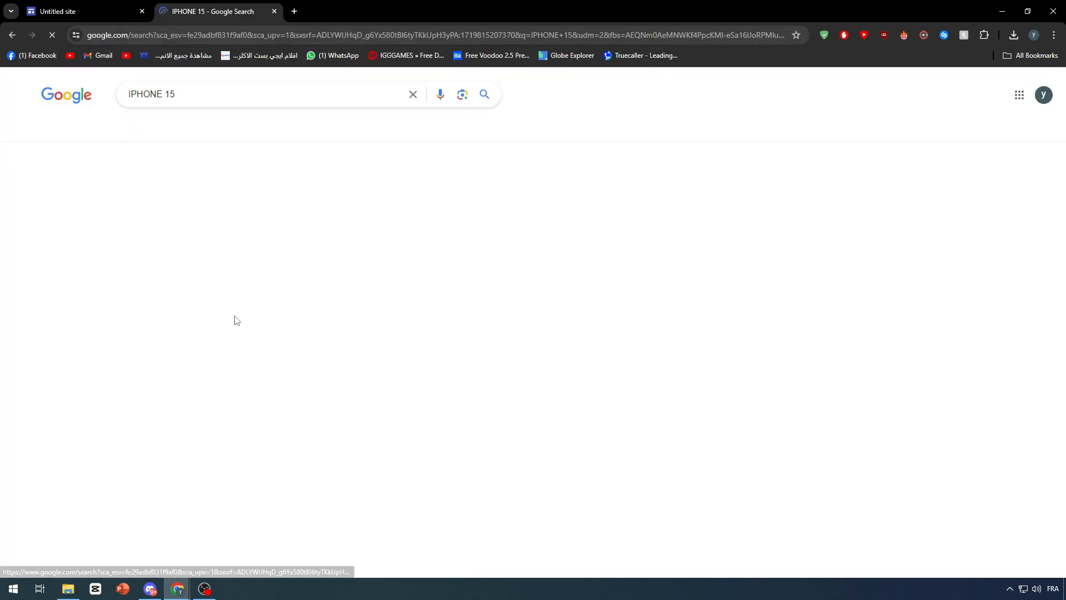
Preview the iPhone 15 512 GB Pink picture and save it to the Downloads folder.
click(219, 239)
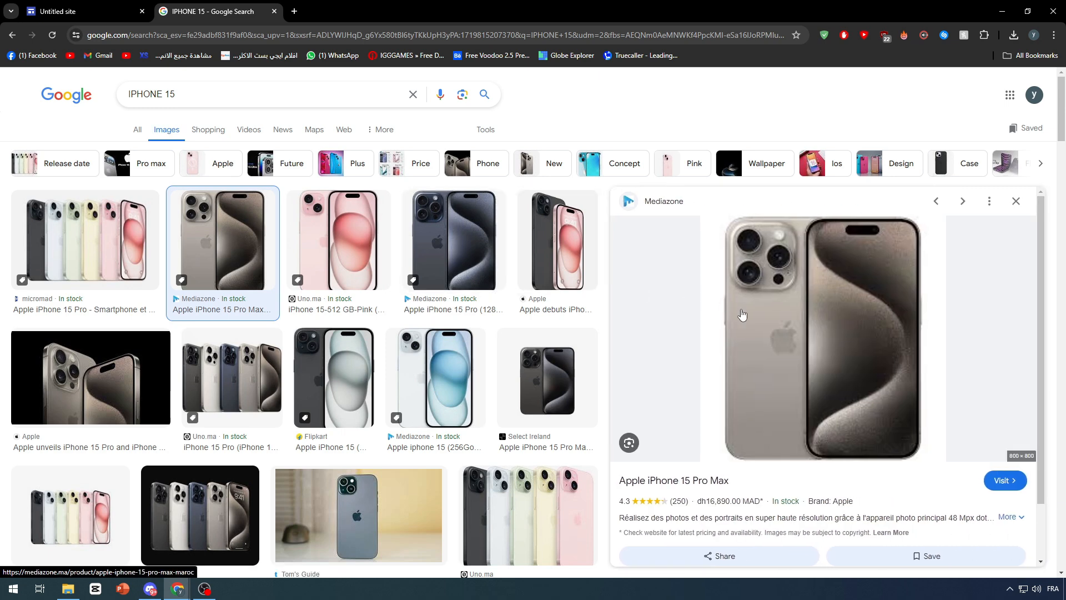
key(Right)
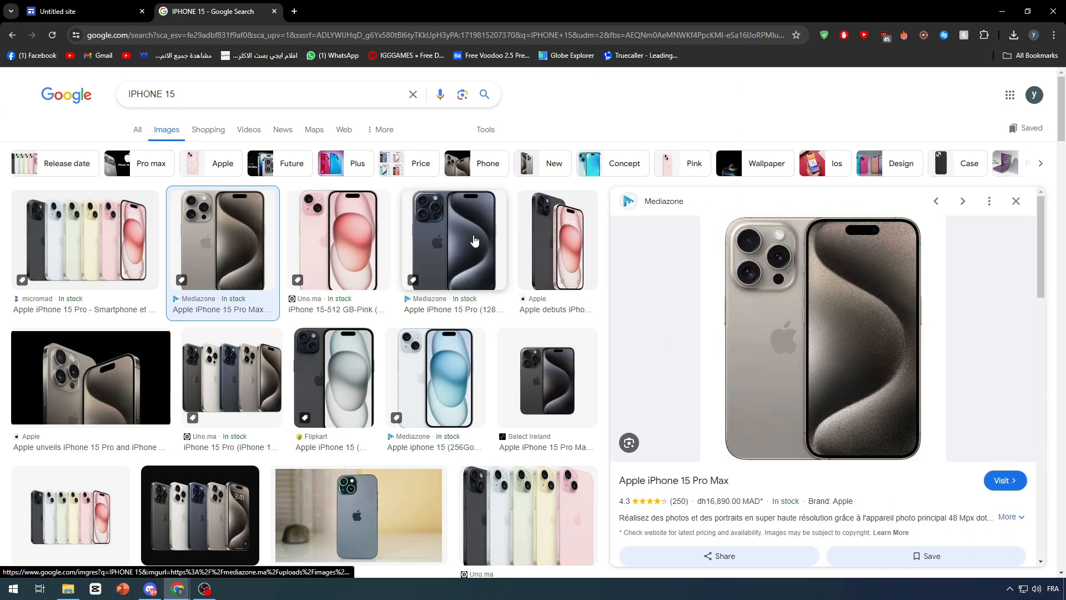
right_click(801, 300)
click(837, 199)
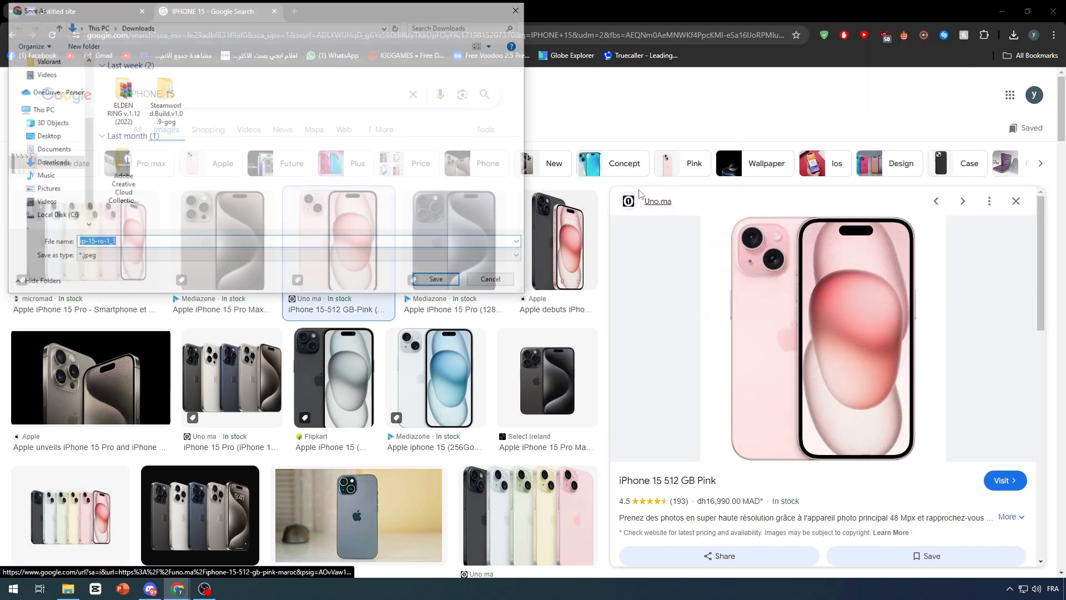
click(433, 280)
Return to the site editor and upload the saved iPhone picture from Downloads into the image placeholder.
click(55, 11)
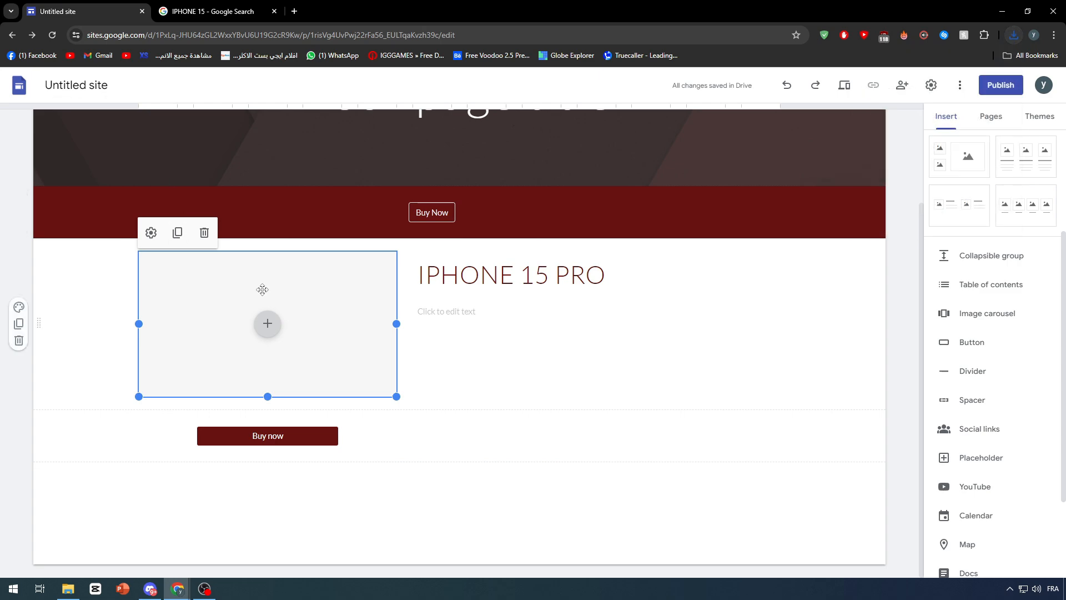
click(267, 323)
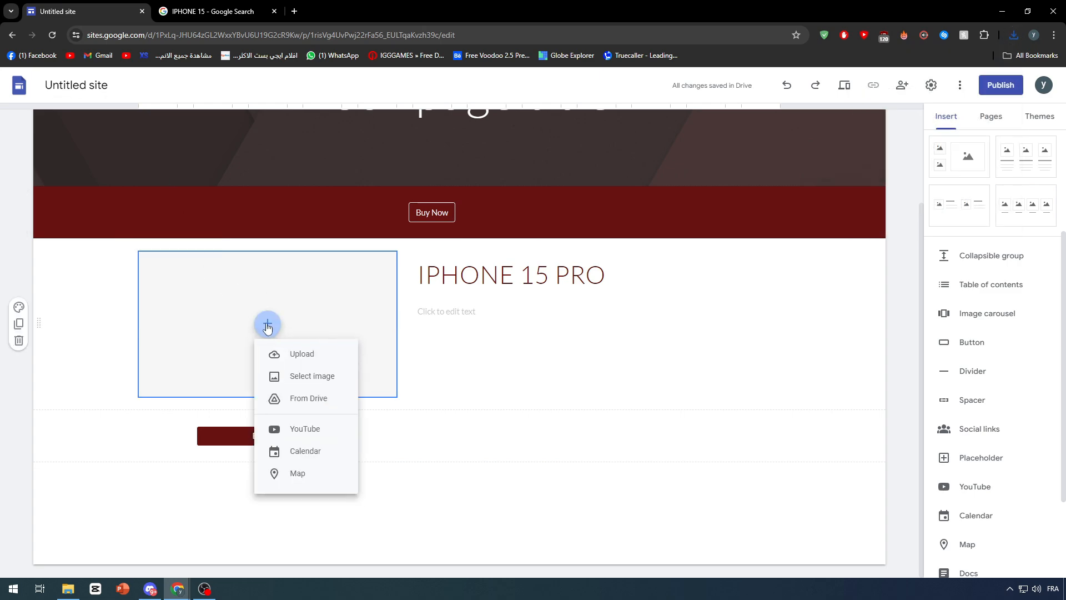
click(299, 359)
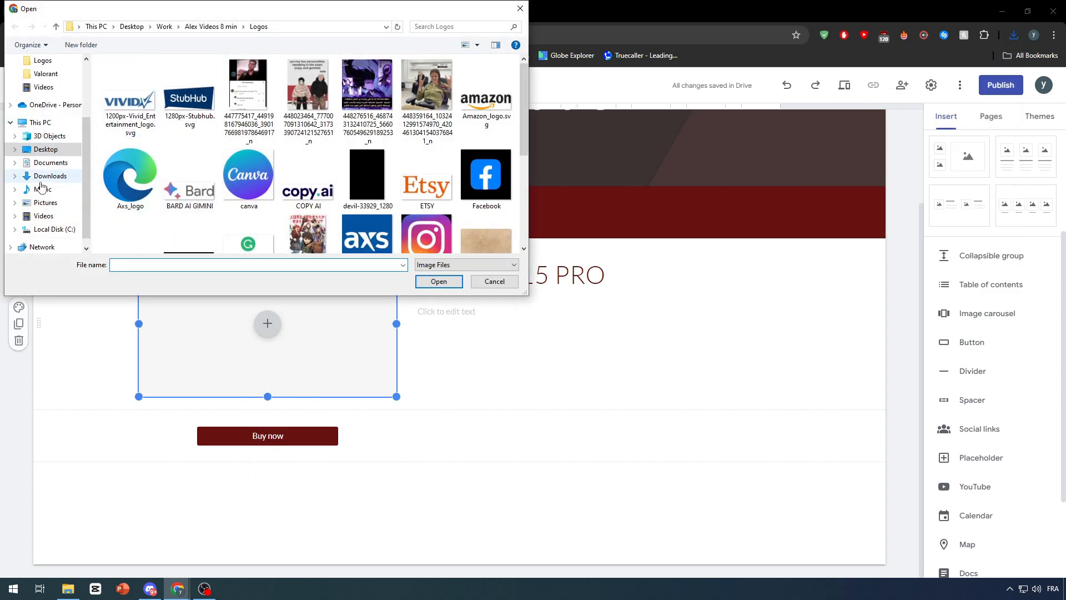
click(51, 176)
double_click(121, 89)
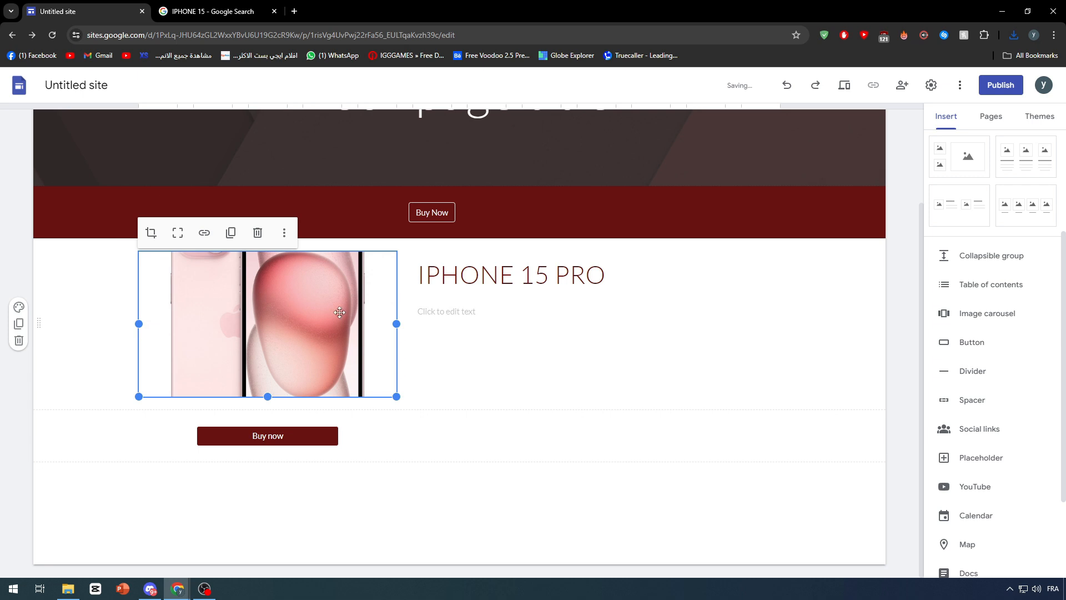
Reposition the iPhone picture within its crop to start at the phone's upper edge, and extend its frame downward to fit the whole phone.
click(151, 233)
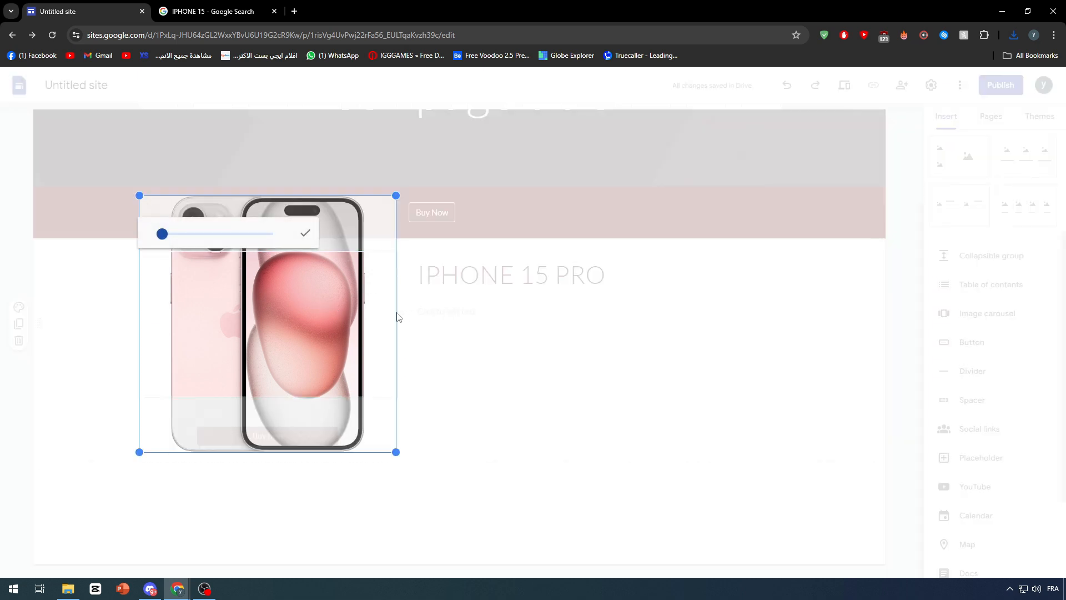
drag(288, 254, 293, 352)
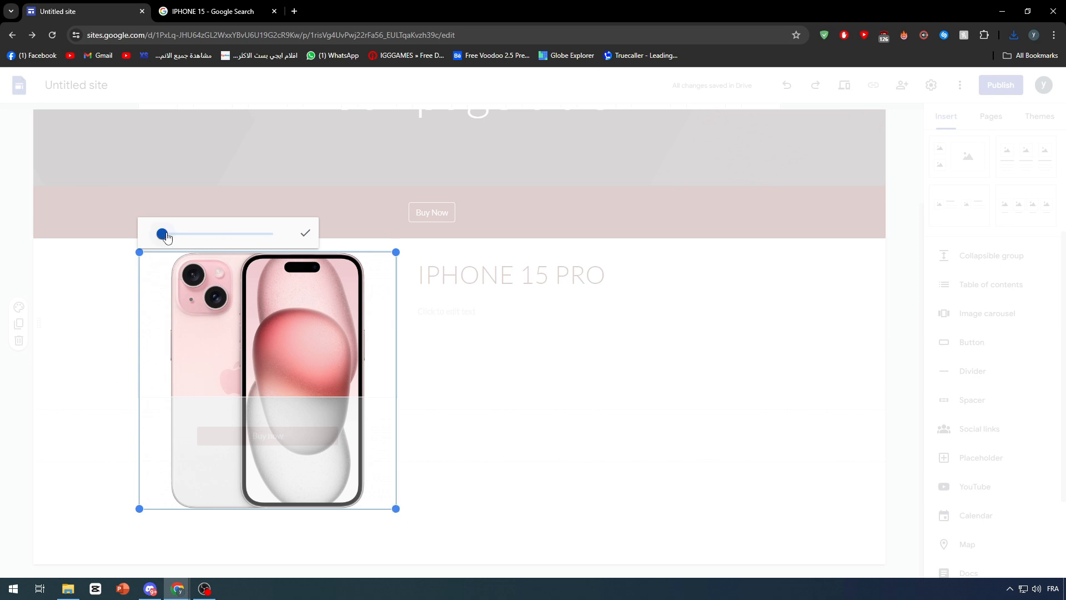
mouse_move(162, 234)
mouse_down()
mouse_move(266, 234)
mouse_move(161, 239)
mouse_up()
click(304, 233)
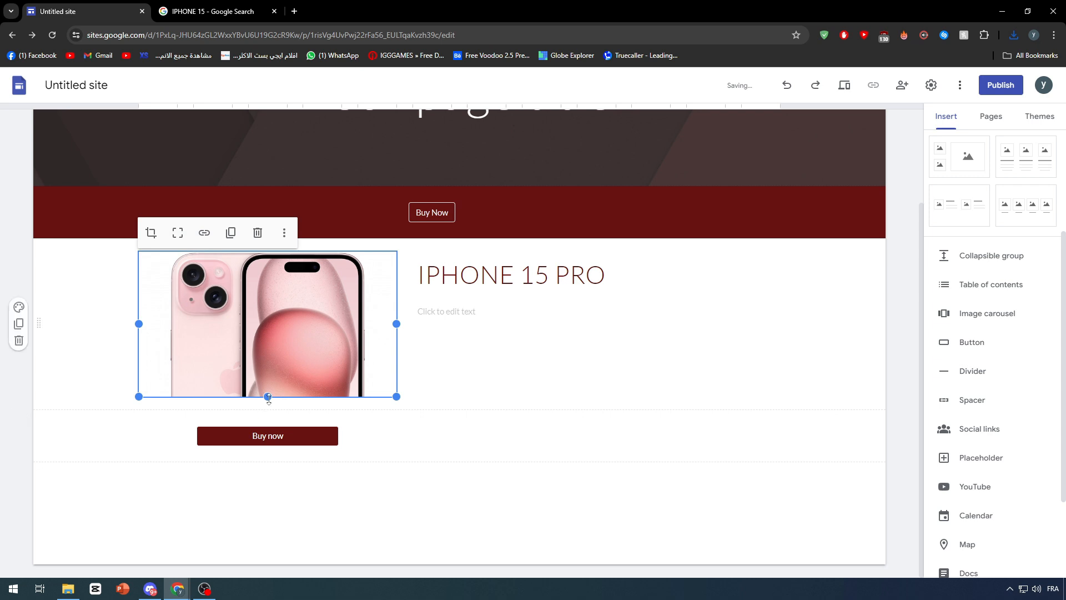
drag(267, 397, 258, 539)
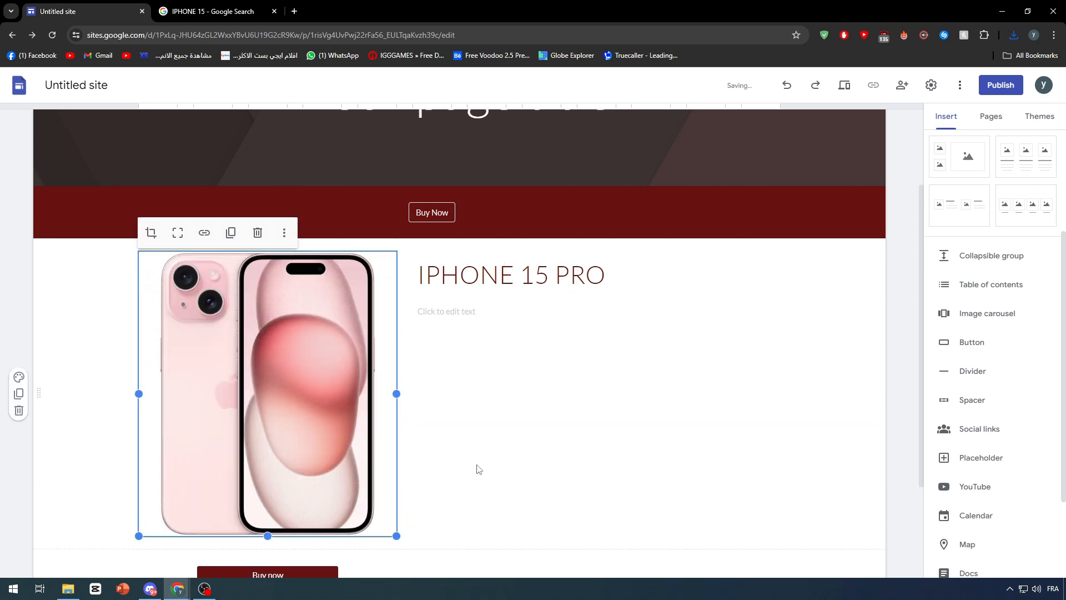
scroll(440, 371, down, 2)
click(448, 473)
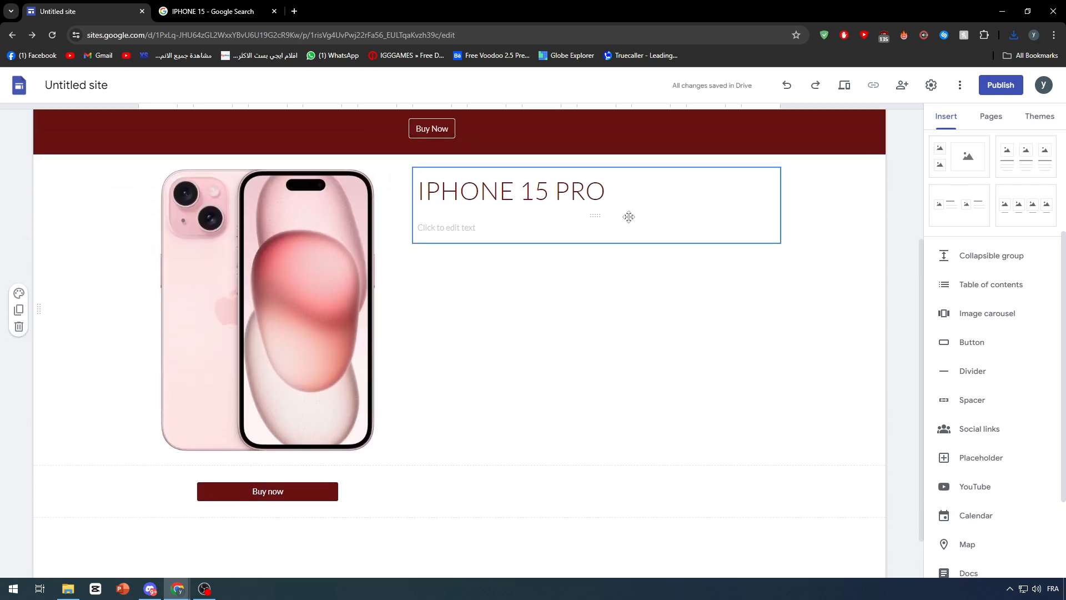
click(482, 225)
click(463, 381)
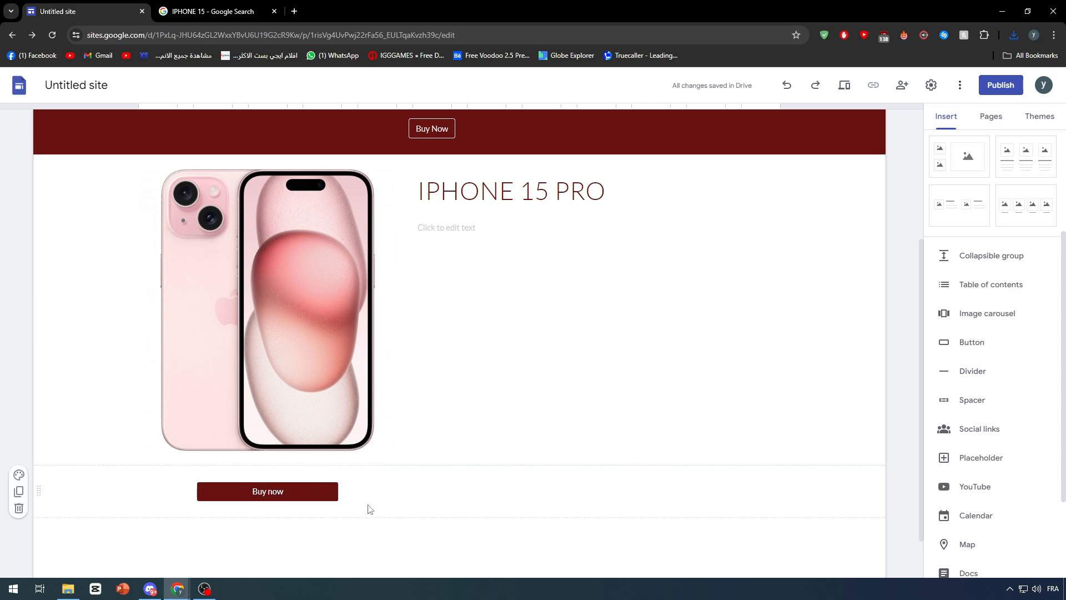
right_click(291, 493)
click(290, 493)
click(376, 528)
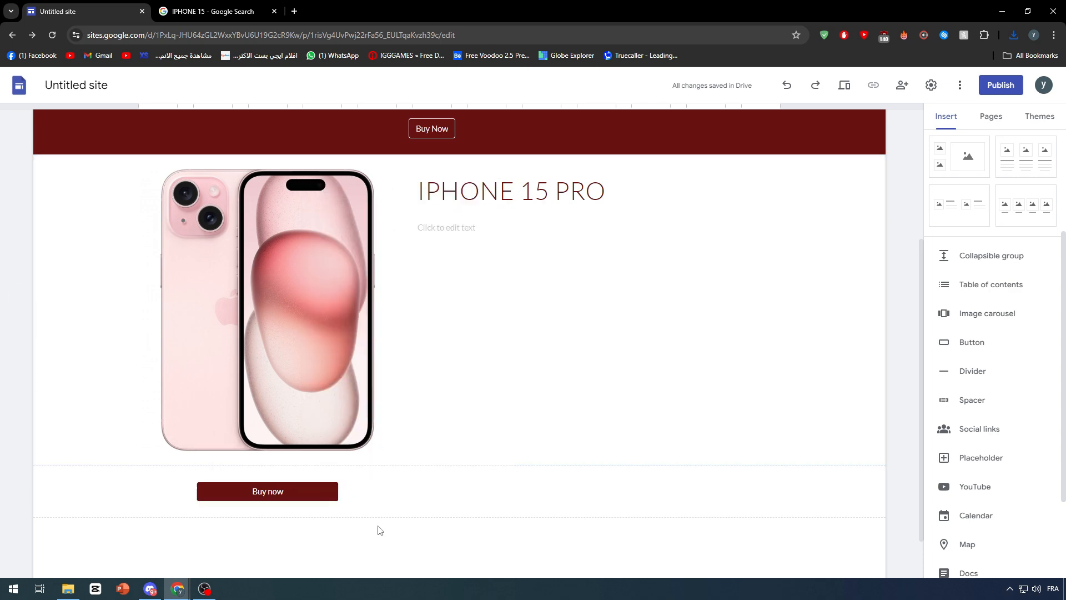
Open the settings of the Buy now button below the iPhone picture and select its link for replacement.
click(302, 493)
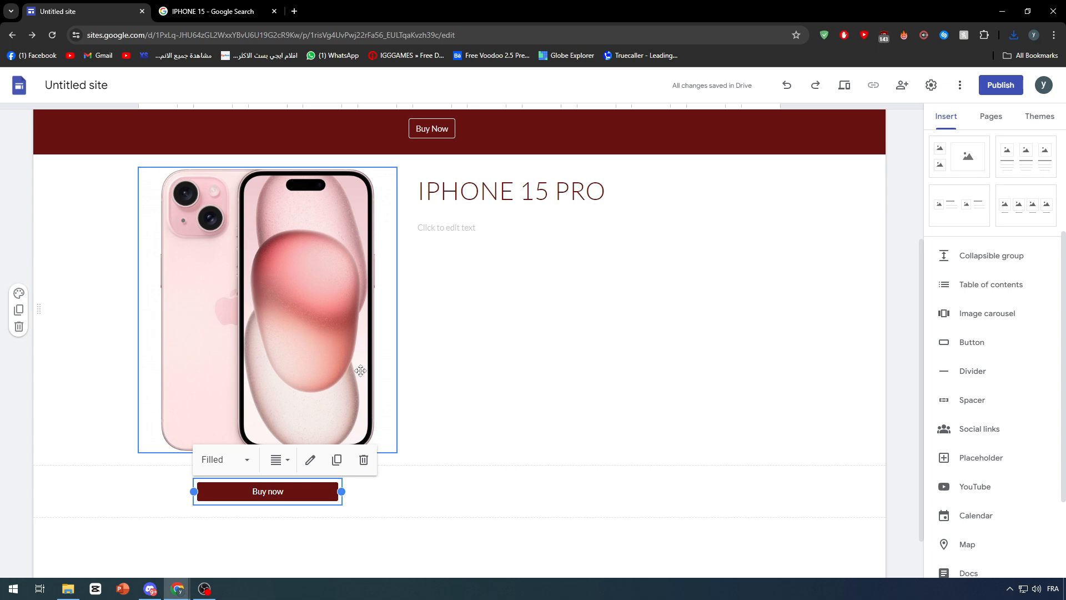
click(310, 462)
key(Tab)
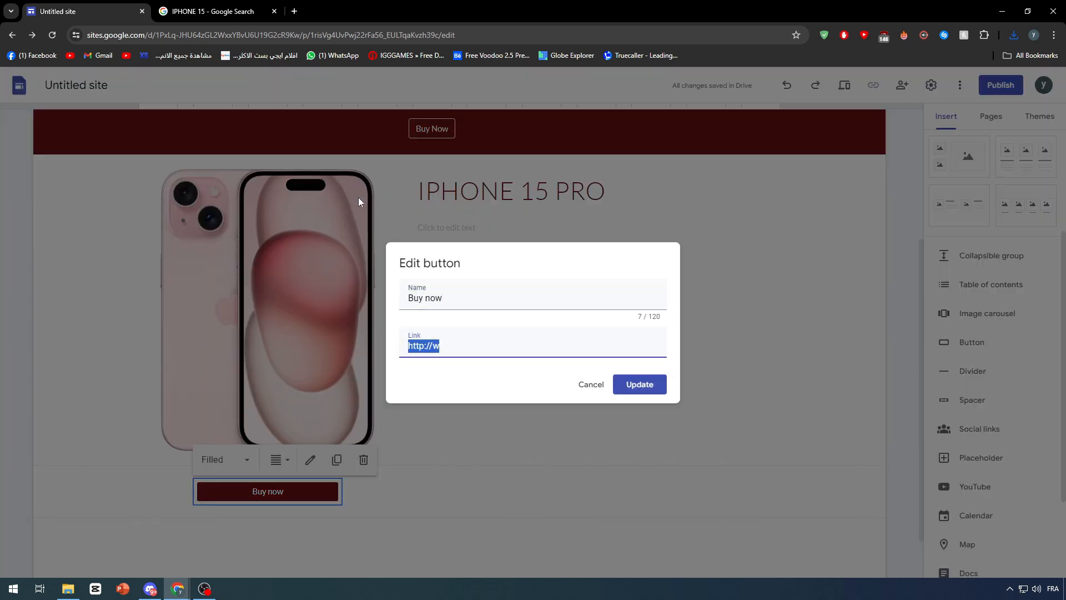
Open netflix.com in a new browser tab and copy its web address.
click(302, 12)
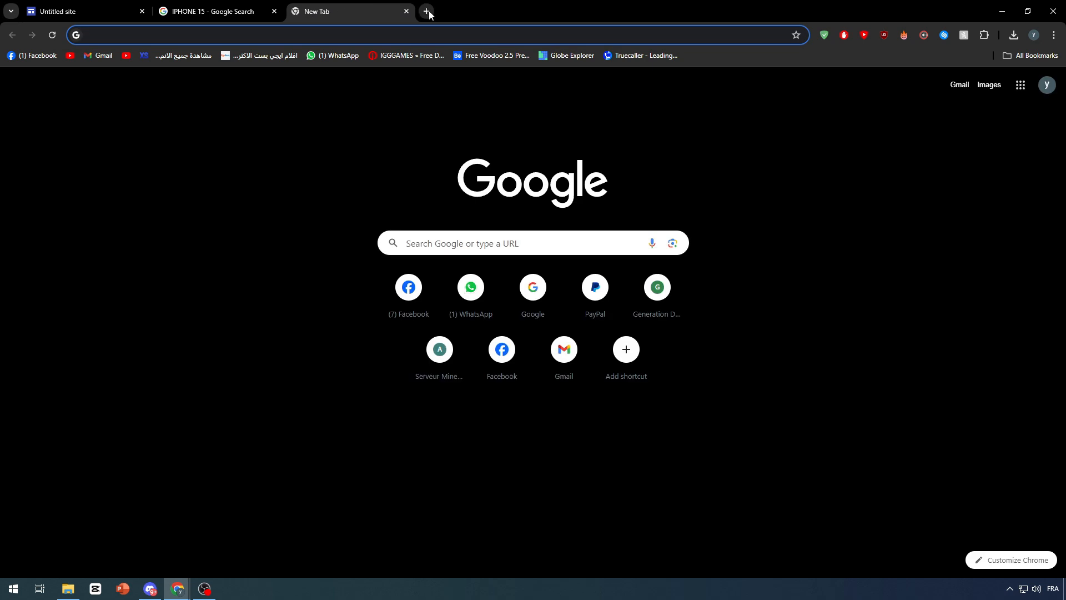
text(NETFLIX)
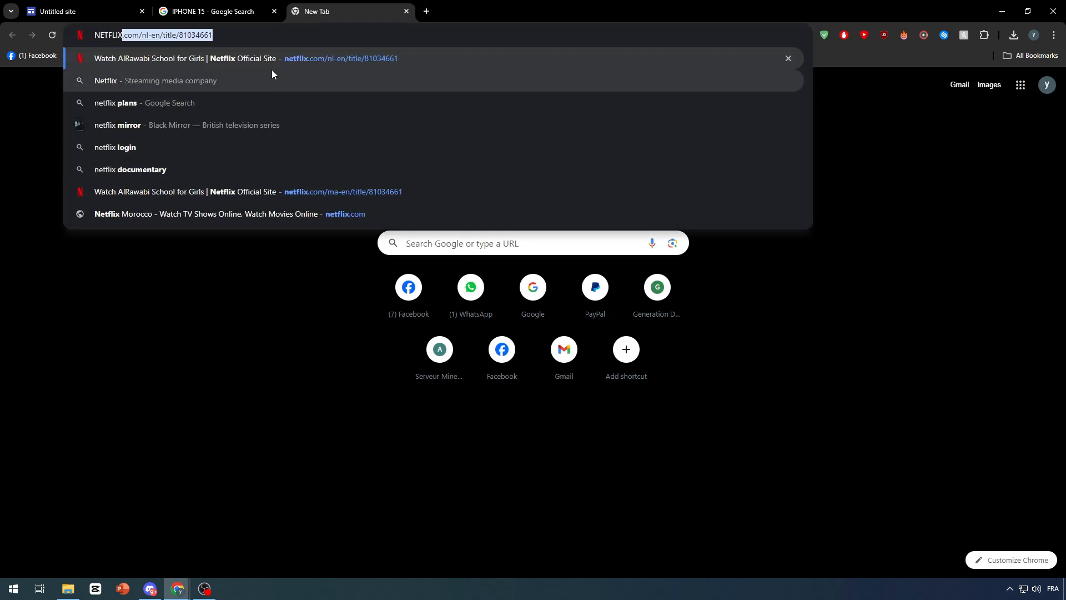
drag(261, 35, 139, 36)
key(BackSpace)
key(Return)
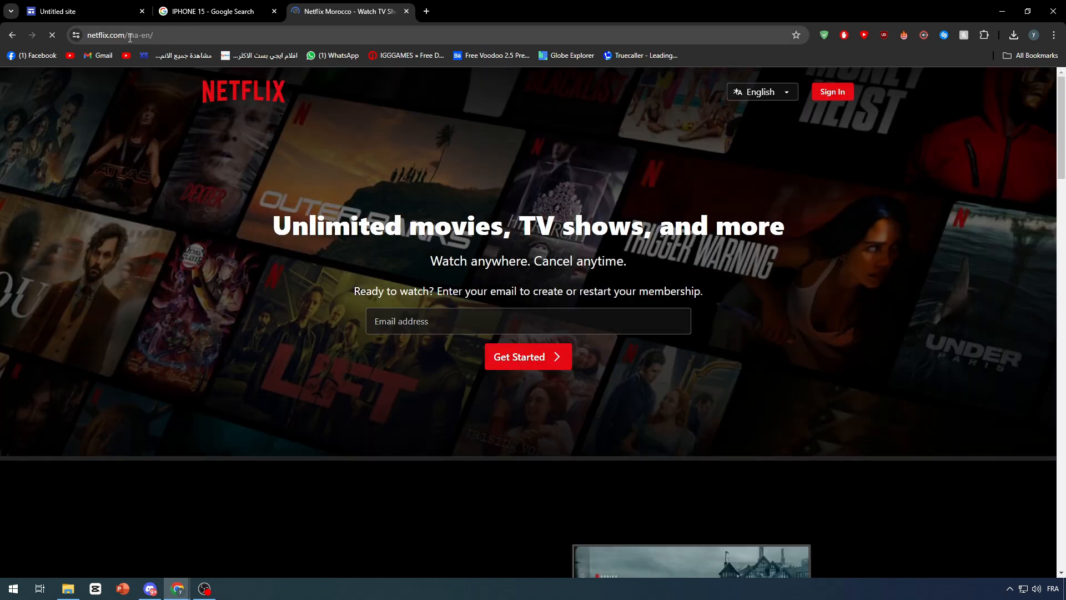
drag(125, 36, 63, 38)
key(ctrl+c)
Return to the site editor and set the Buy now button's link to the copied Netflix address.
click(61, 11)
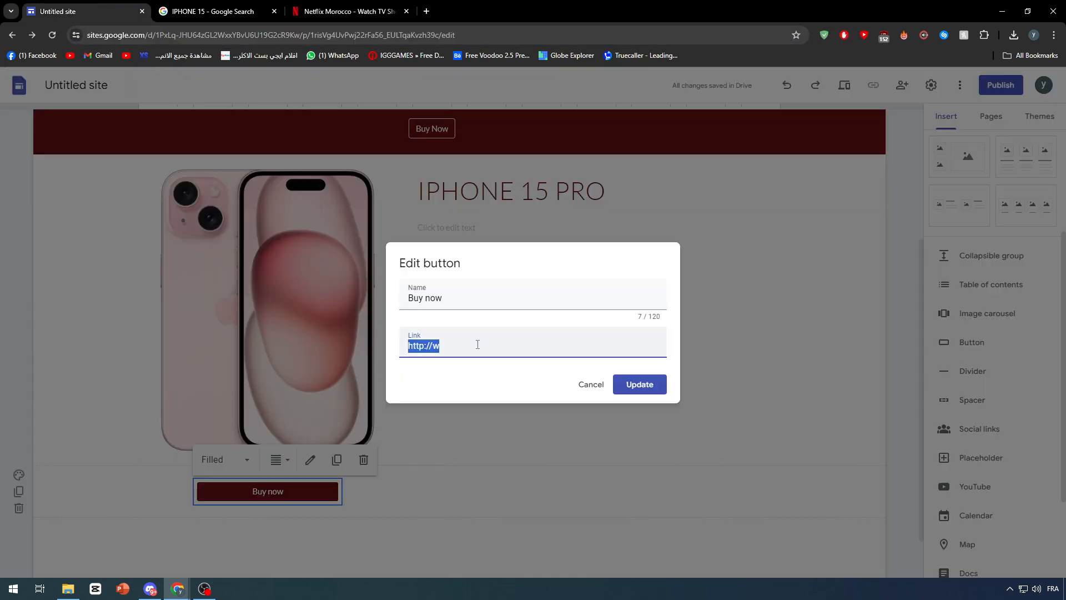
key(ctrl+v)
click(640, 386)
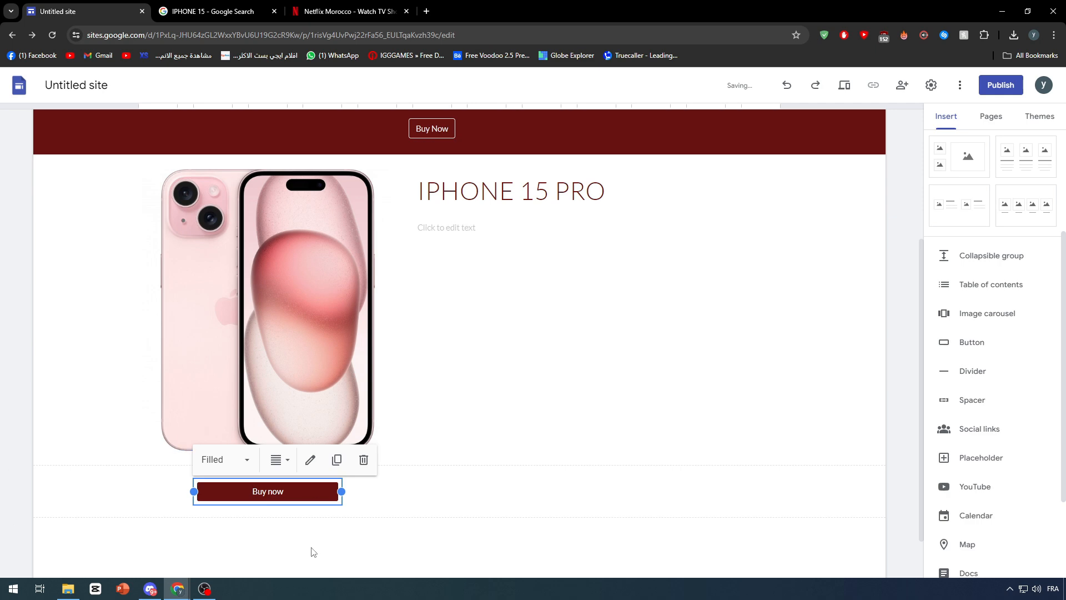
click(314, 526)
Start publishing the site to the web and try "azeaz" as its web address.
click(1001, 85)
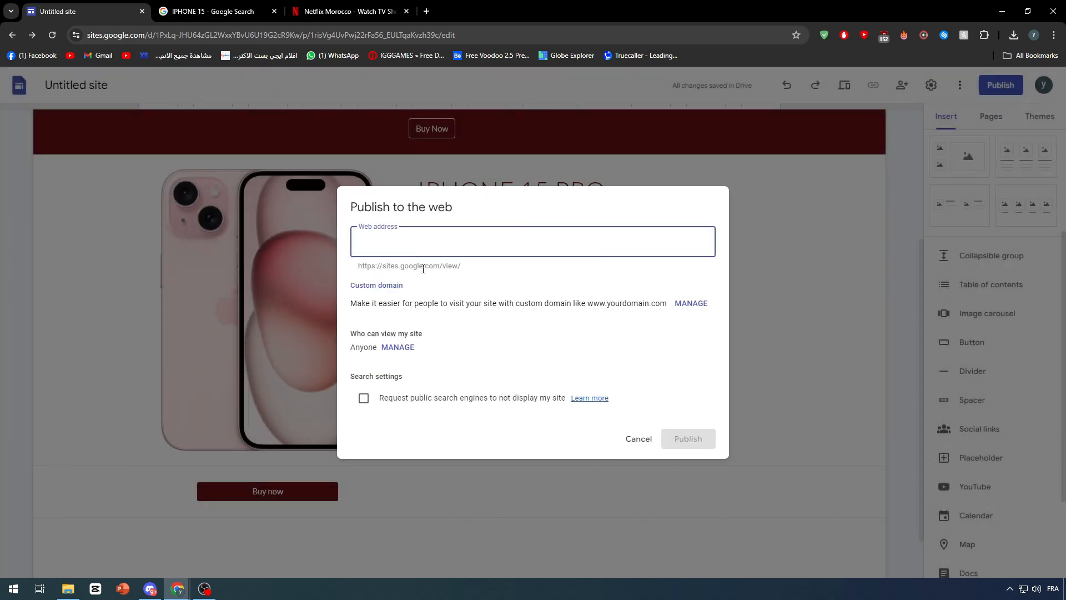
click(412, 275)
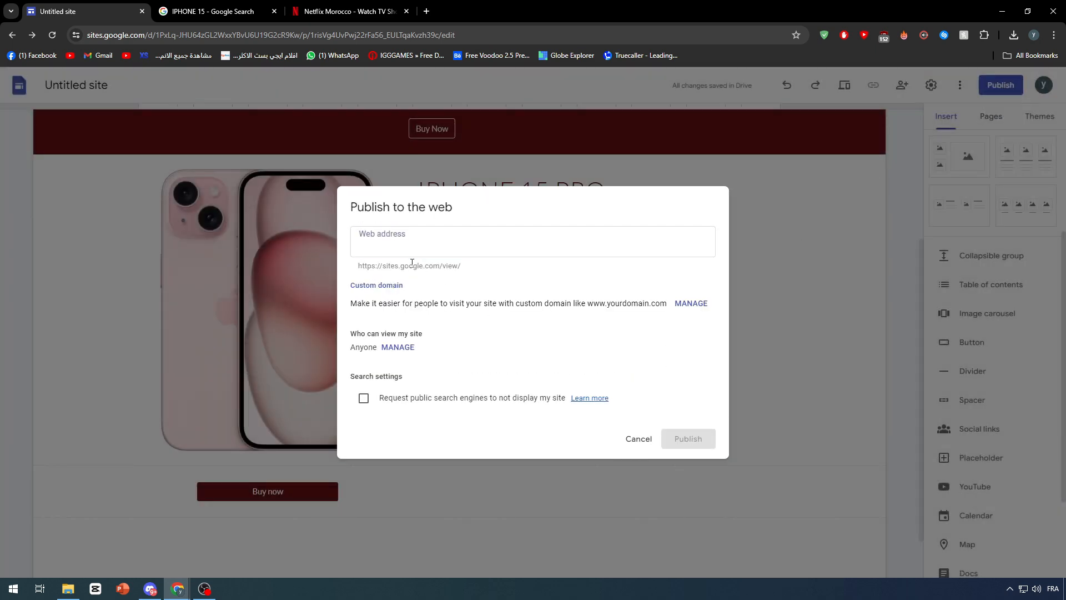
click(435, 242)
text(azeaz)
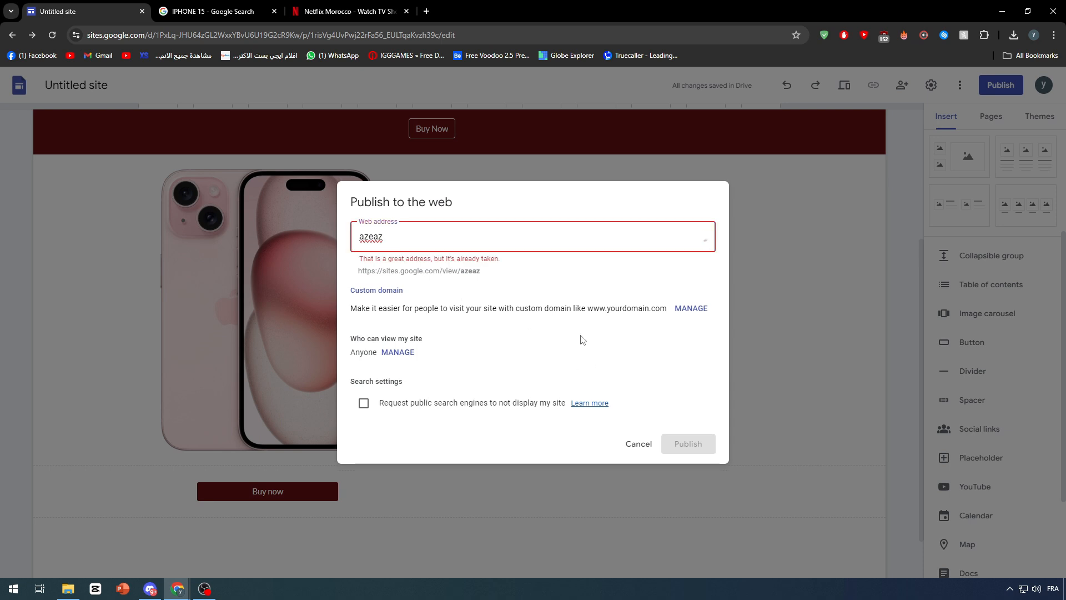
Replace the web address with "custombutoona" and publish the site.
key(ctrl+a)
text(custo)
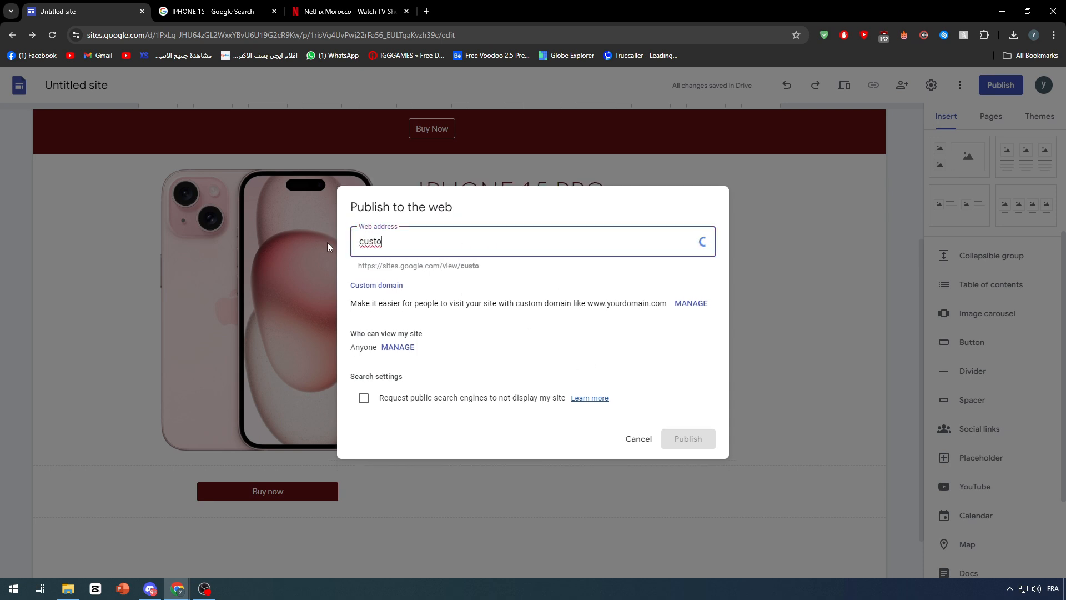
text(mbutoona)
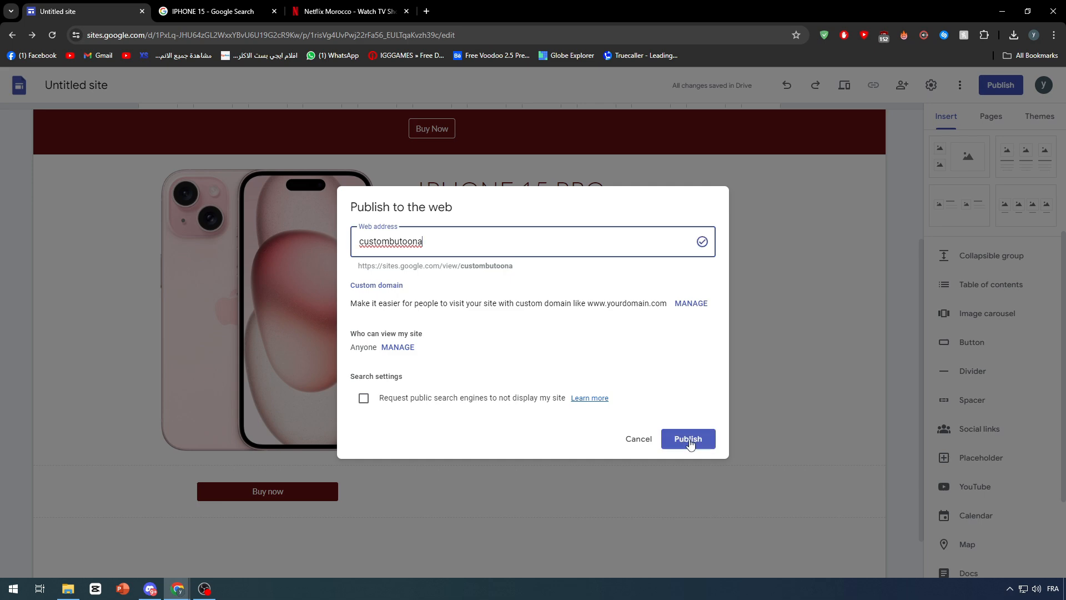
click(688, 439)
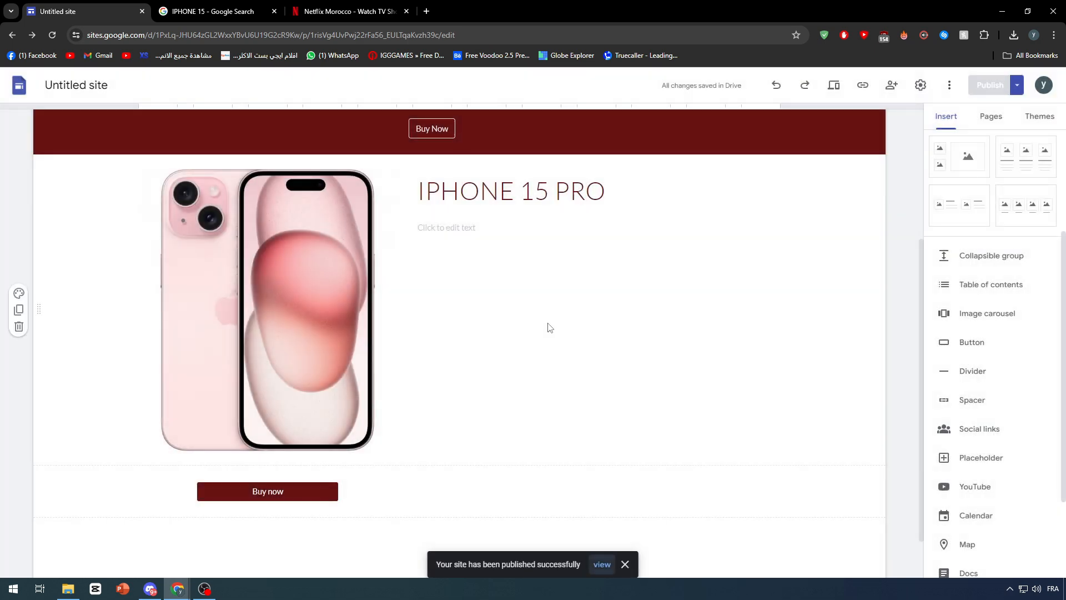
View the published site, test the Buy now button below the iPhone picture, and close the page it opens.
click(1016, 85)
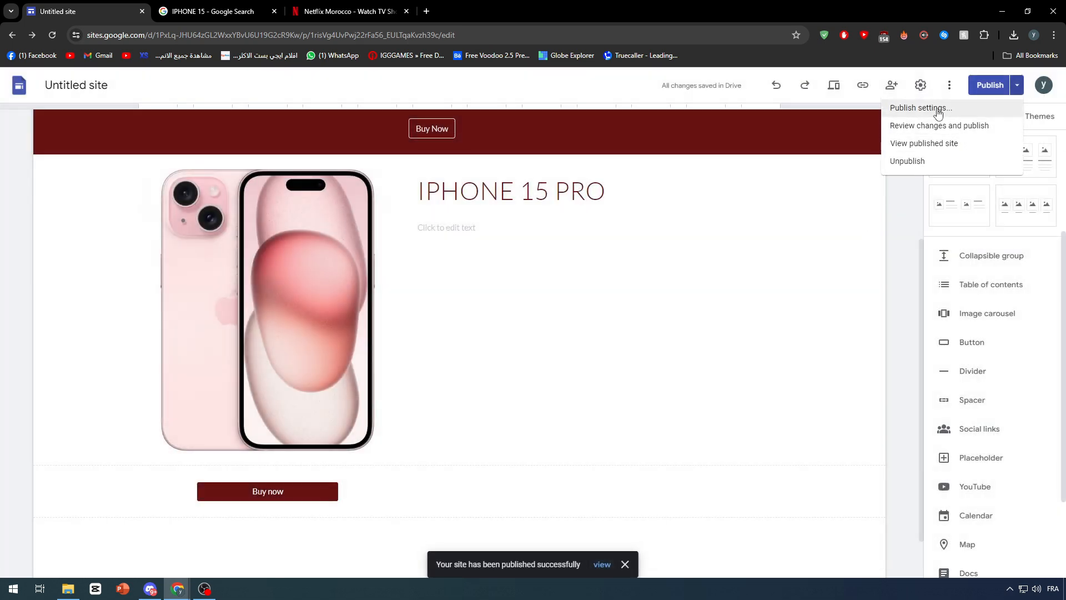
click(938, 144)
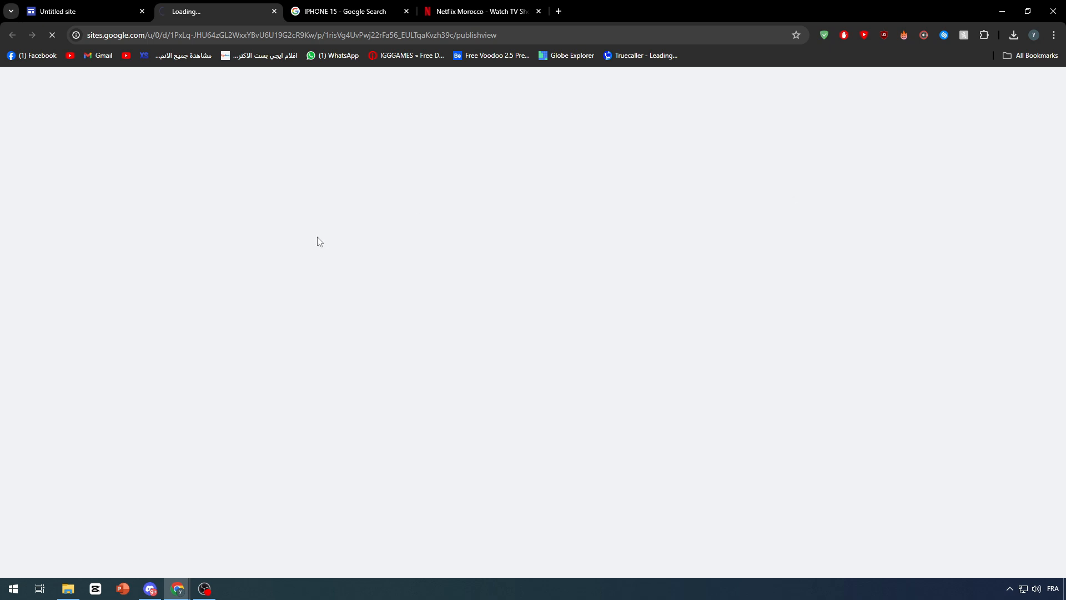
scroll(345, 233, down, 2)
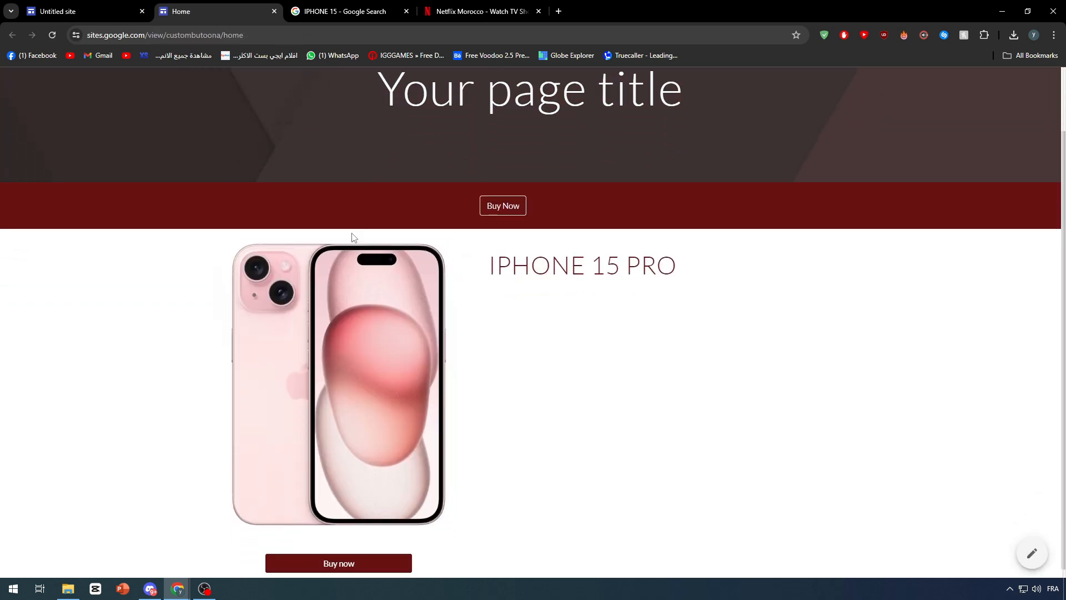
click(333, 555)
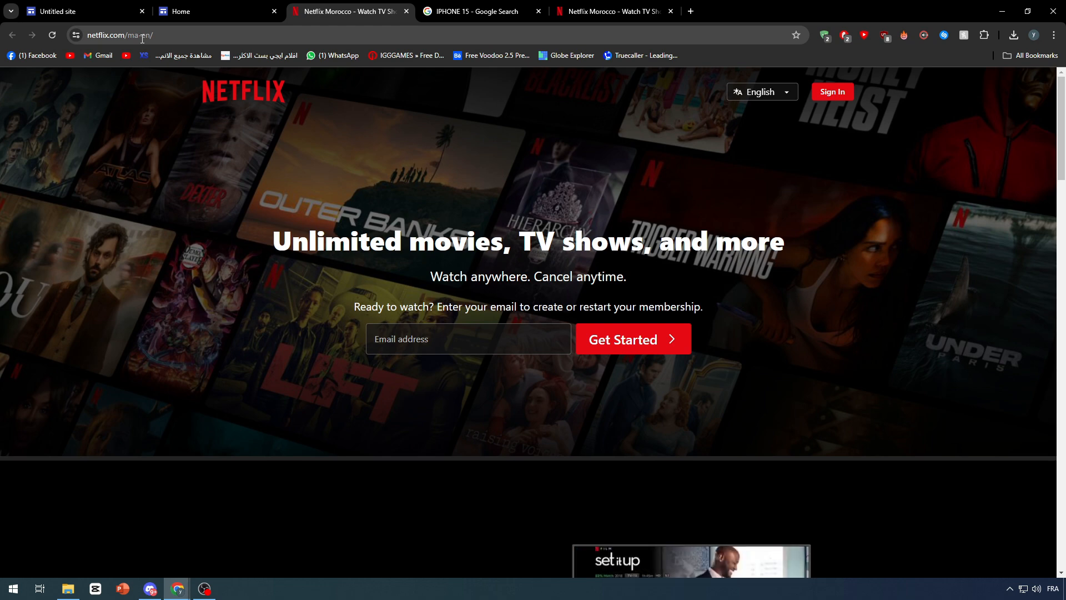
click(167, 12)
click(406, 11)
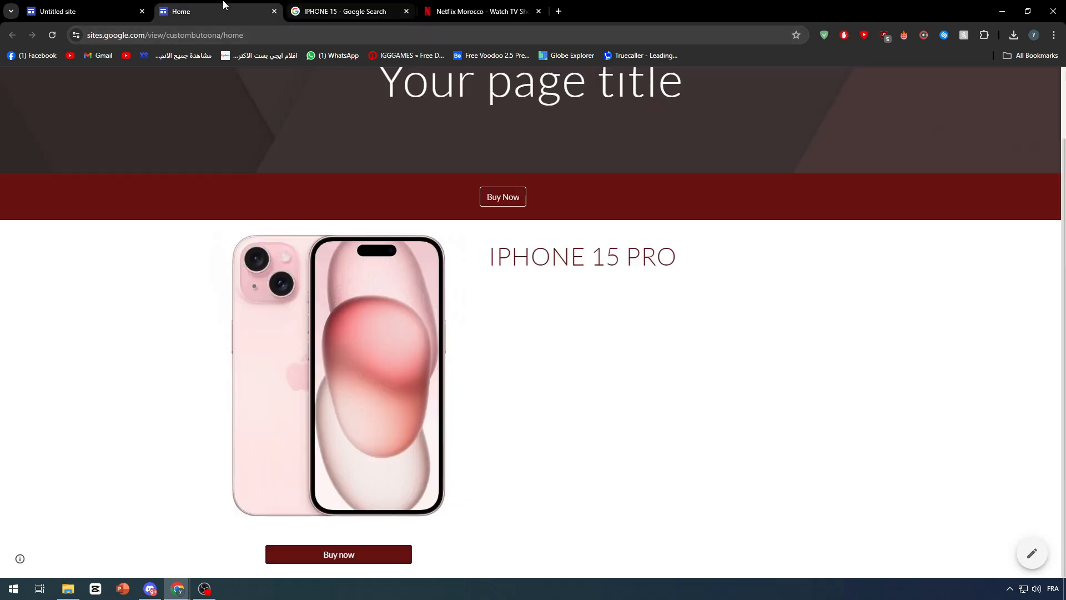
Return to the site editor and review the lower Buy now button's name and link without changing them.
click(102, 2)
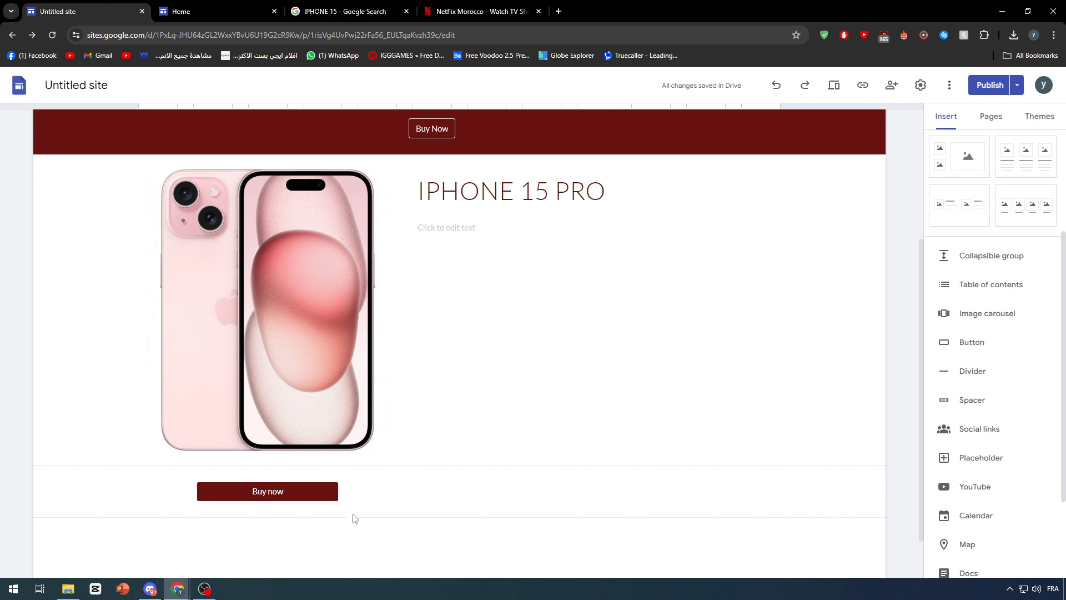
click(333, 493)
drag(331, 495, 248, 493)
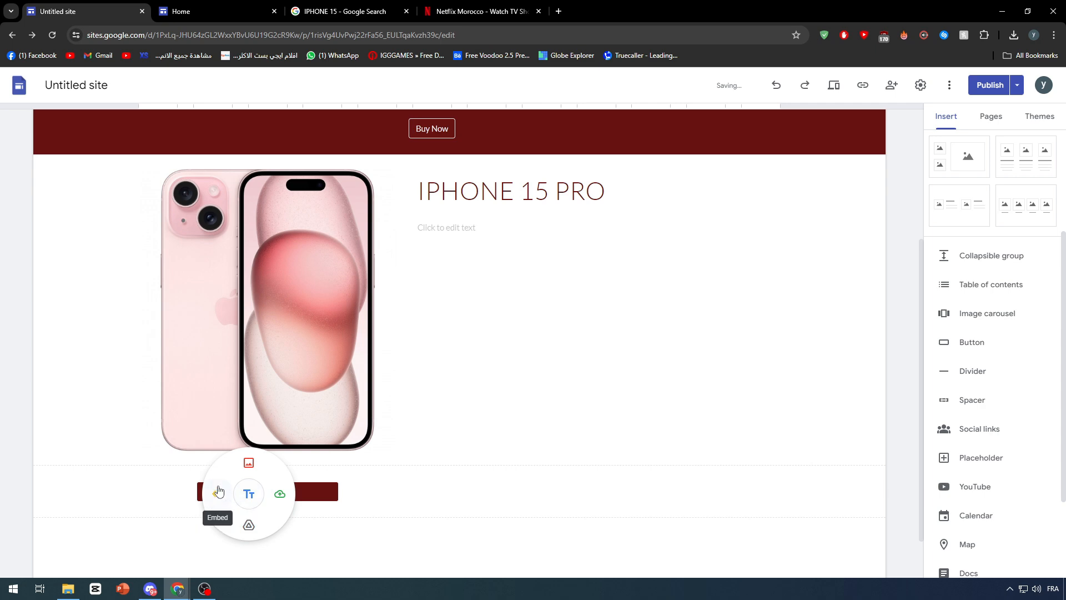
click(324, 490)
drag(324, 491, 238, 490)
drag(239, 490, 267, 484)
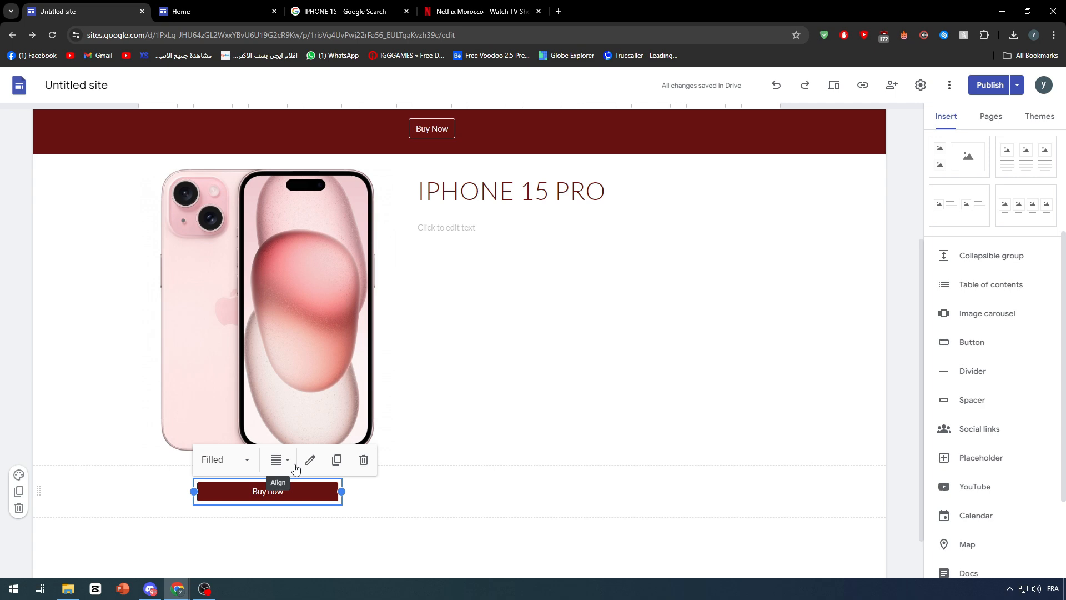
click(310, 459)
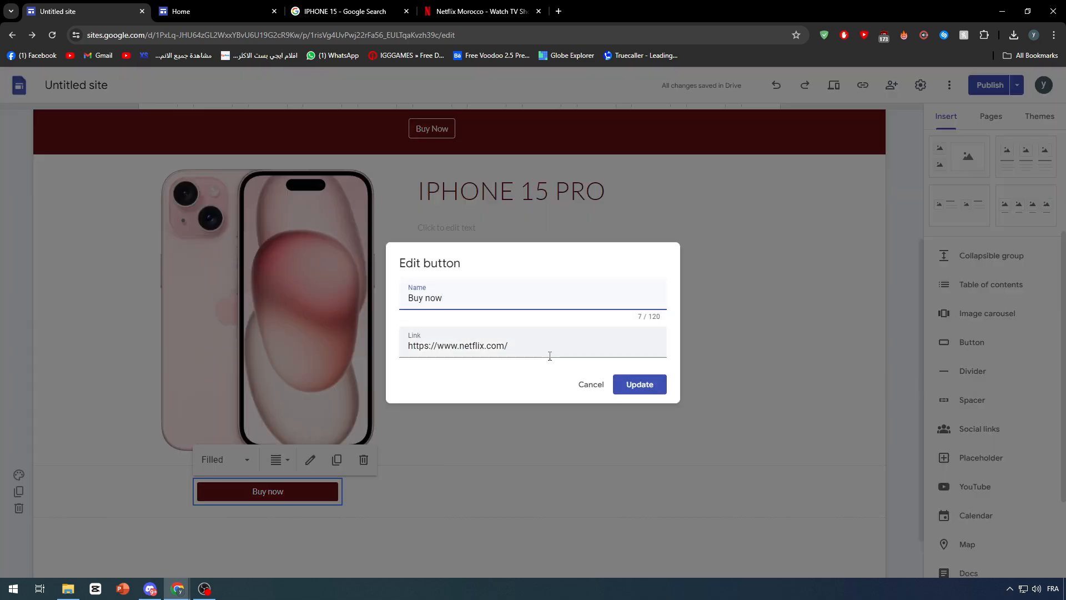
drag(548, 351, 312, 355)
click(587, 387)
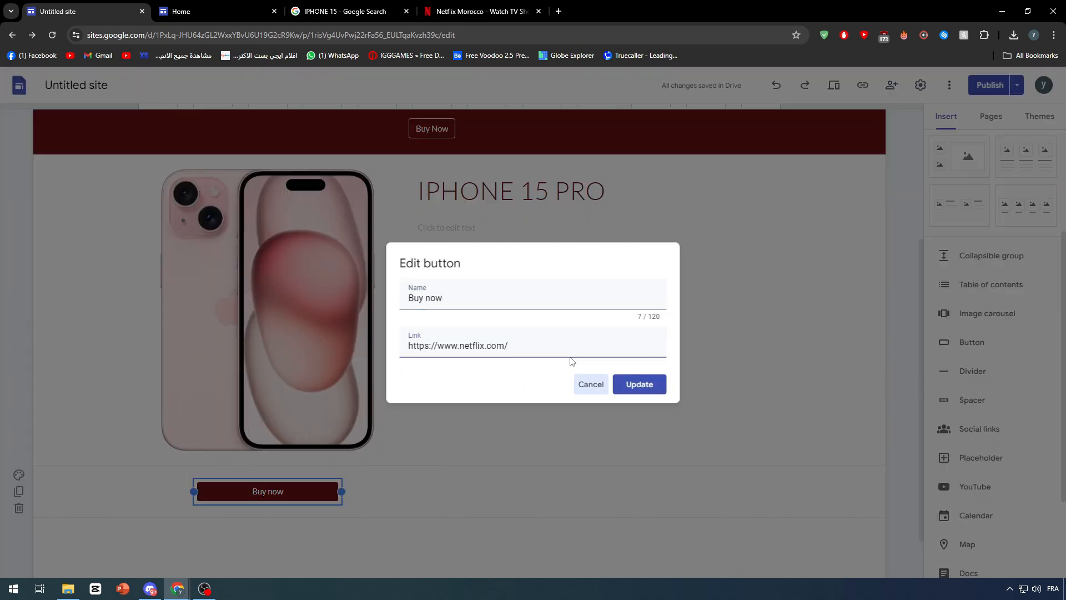
click(479, 11)
click(91, 7)
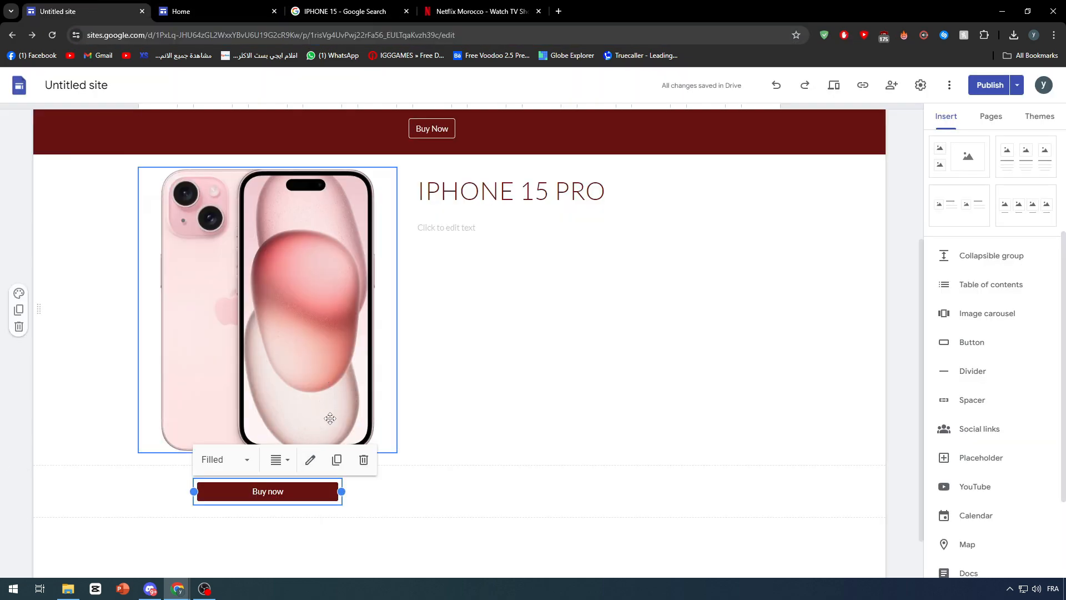
Add a new page named "CHECKOUT PAGE" to the site.
click(989, 115)
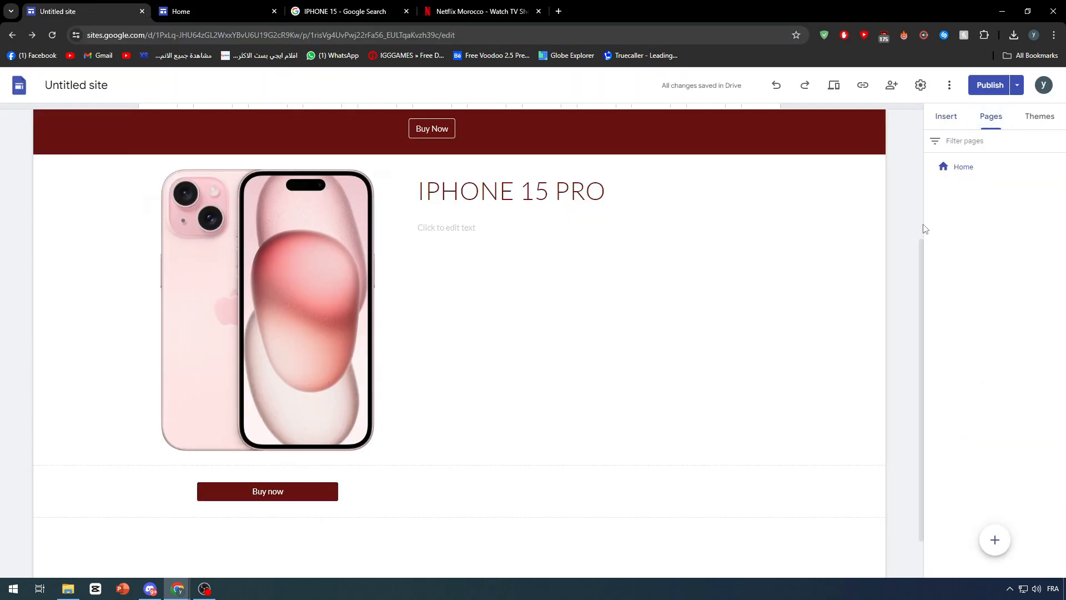
mouse_move(993, 539)
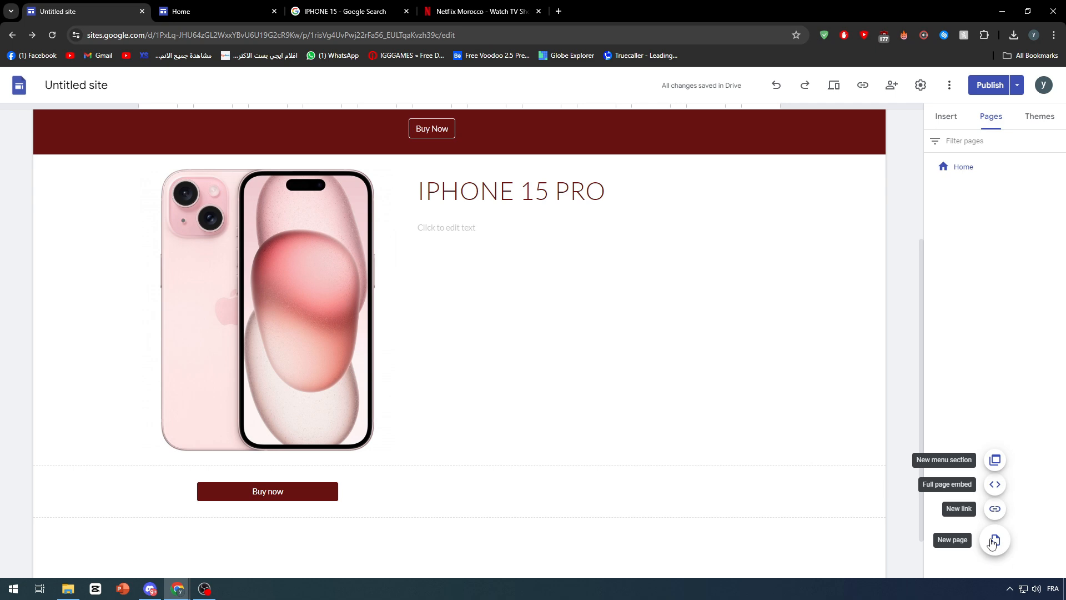
click(993, 540)
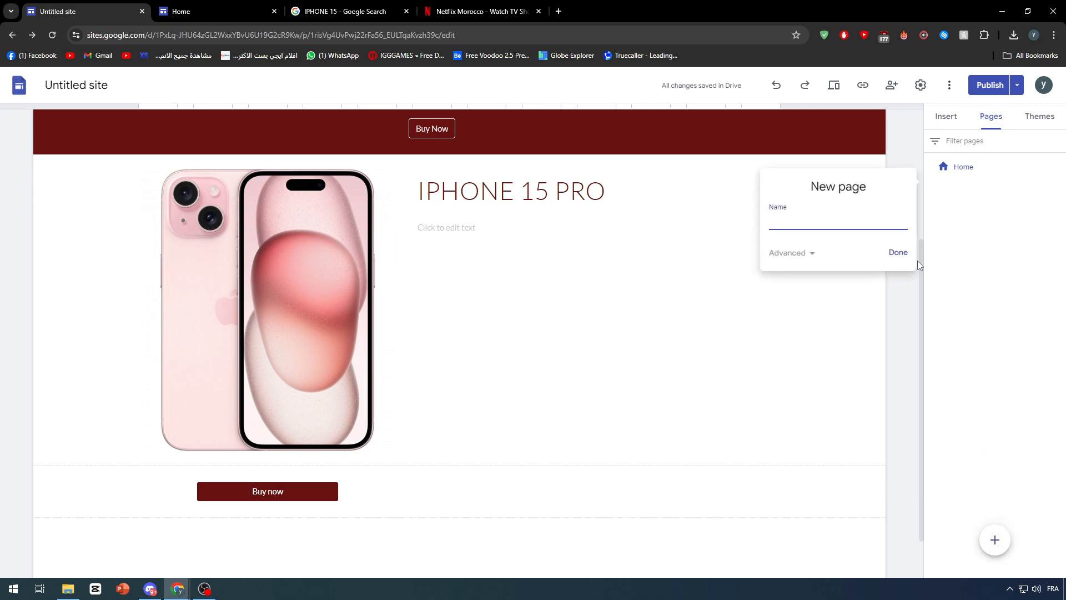
text(c)
key(BackSpace)
text(CHECKOUT PAGE)
key(Return)
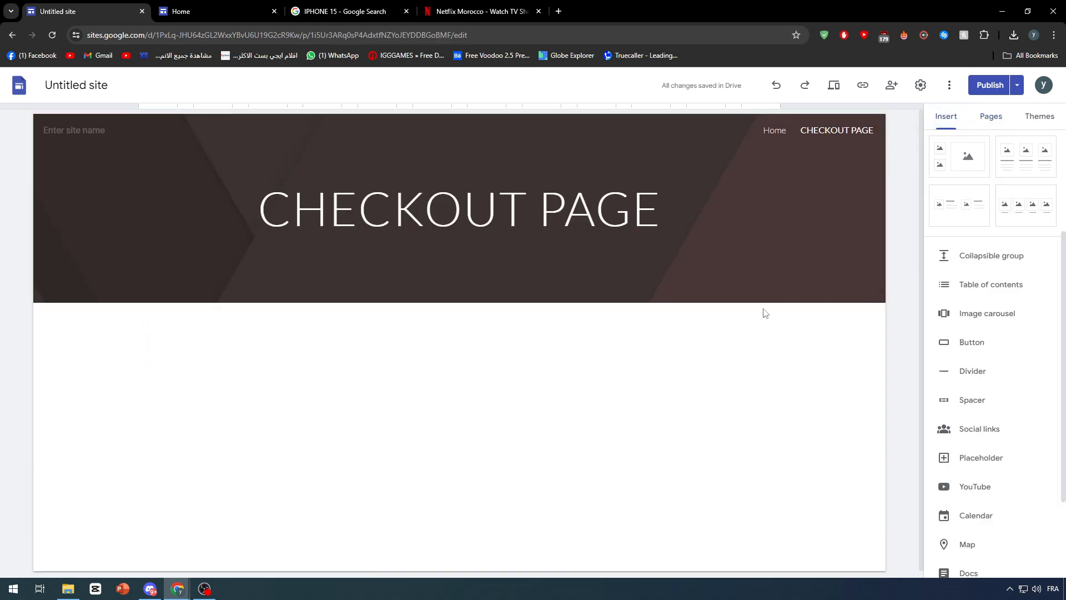
Check the site's page list and reload the published Home page to look for the new page.
click(988, 116)
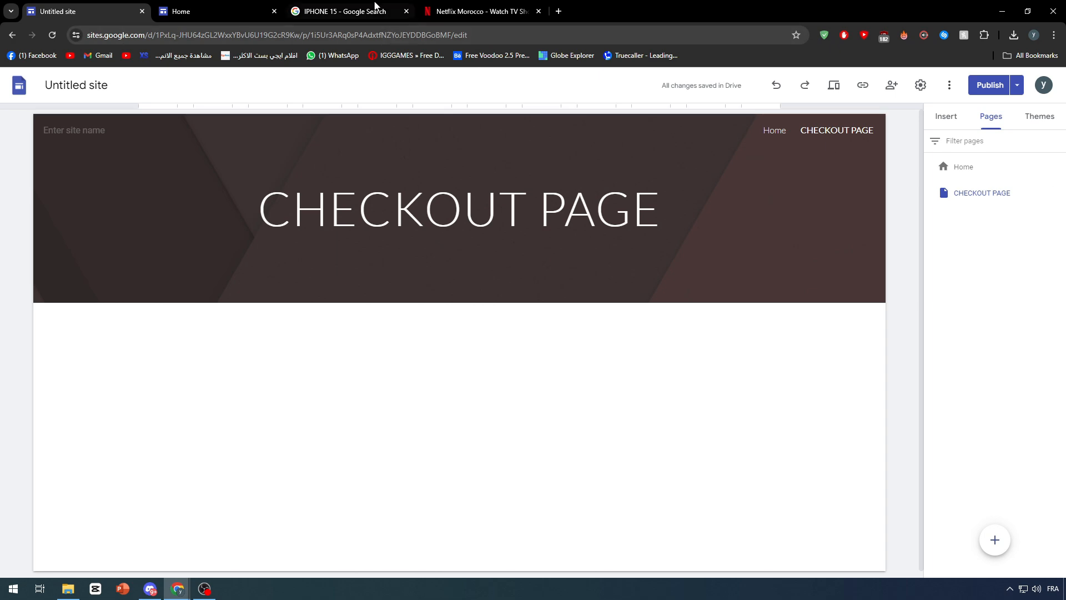
click(253, 8)
click(47, 34)
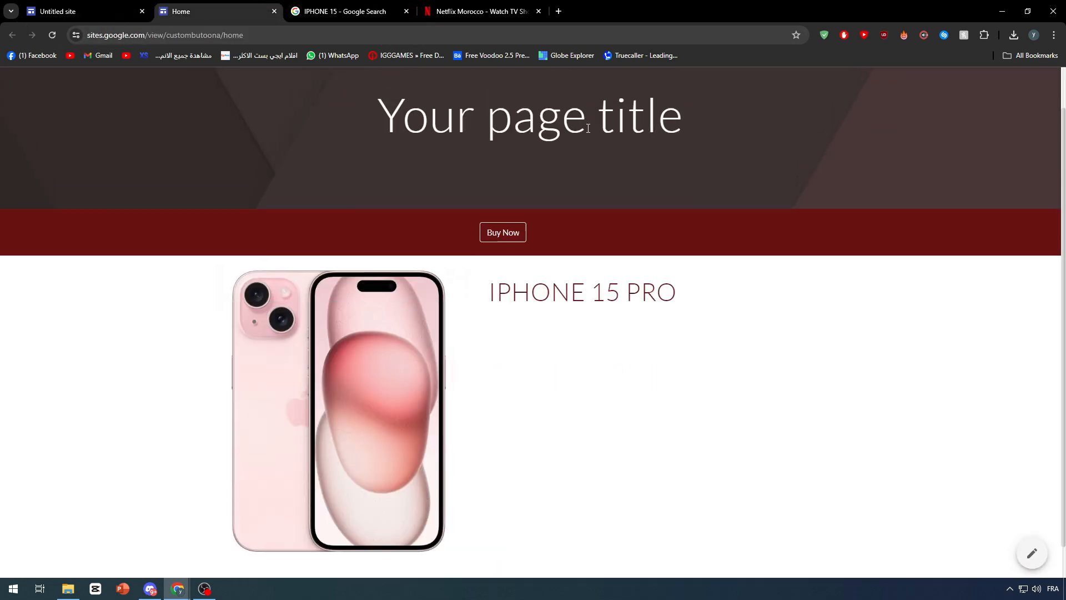
click(53, 35)
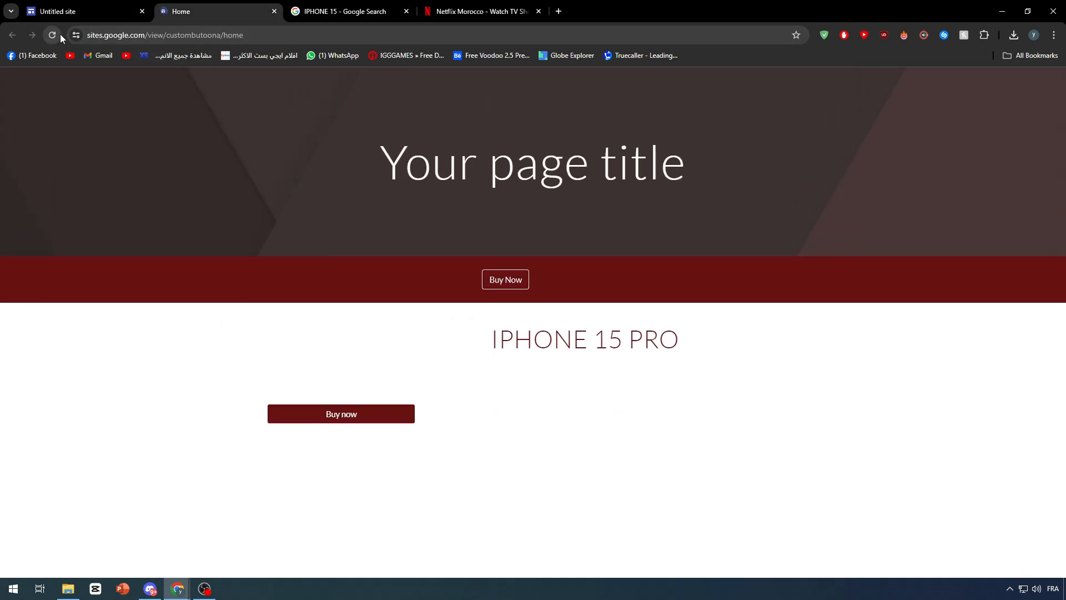
Return to the site editor and look through the options for CHECKOUT PAGE and the elements available to insert.
click(124, 7)
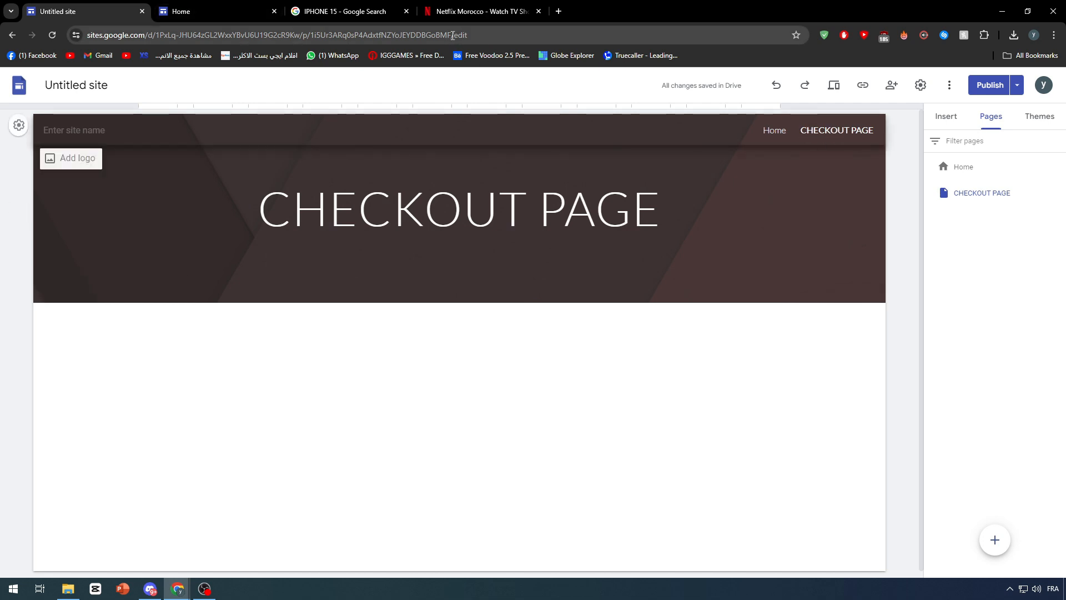
right_click(1058, 192)
click(1058, 191)
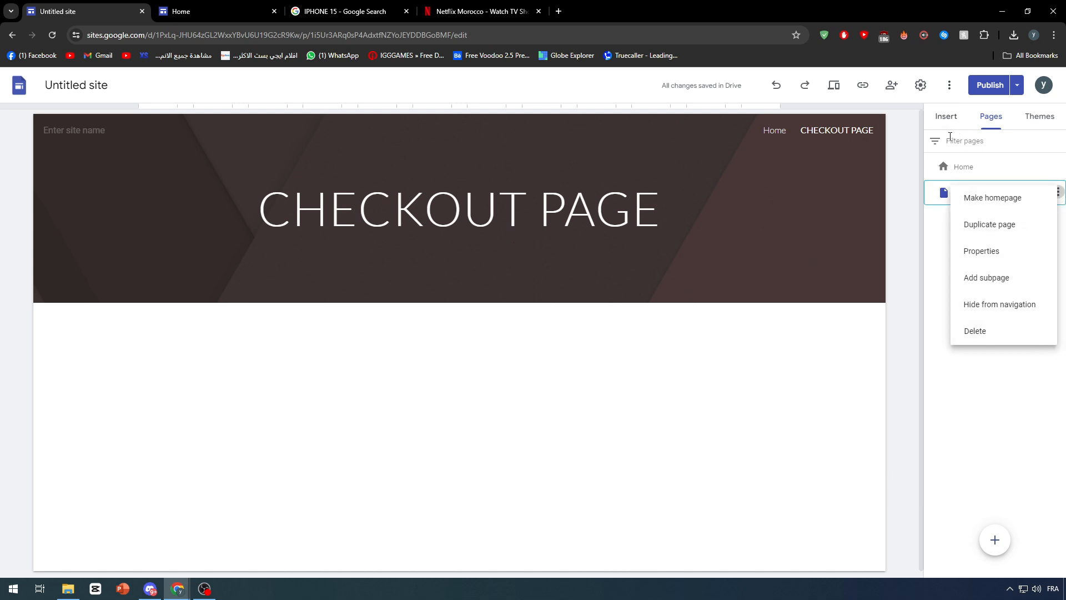
click(946, 116)
scroll(1041, 301, down, 1)
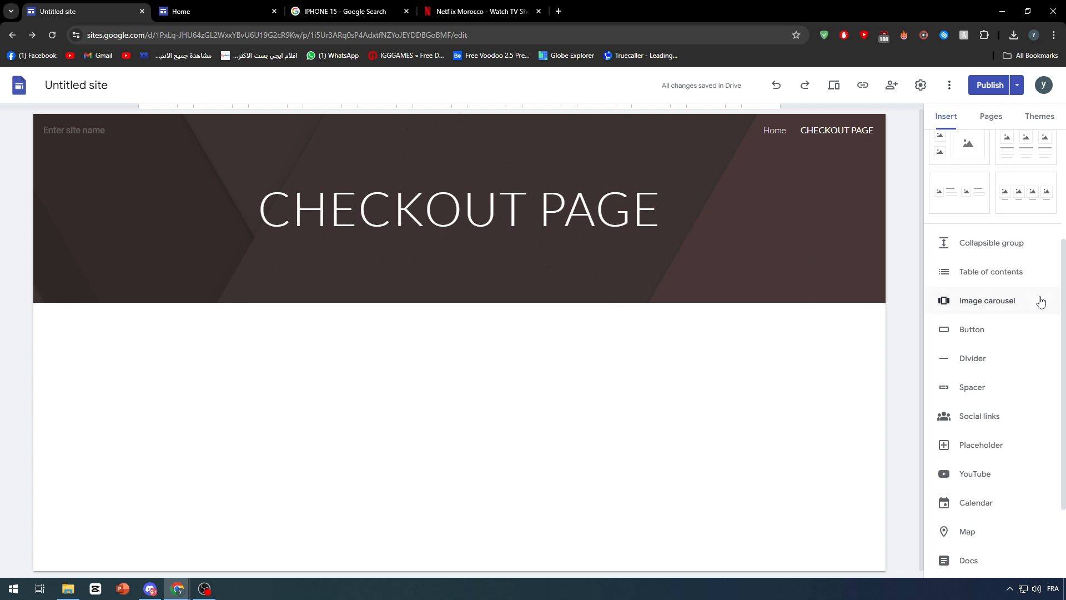
scroll(1041, 302, down, 2)
Publish the site with the added CHECKOUT PAGE and reload the published Home page.
click(986, 84)
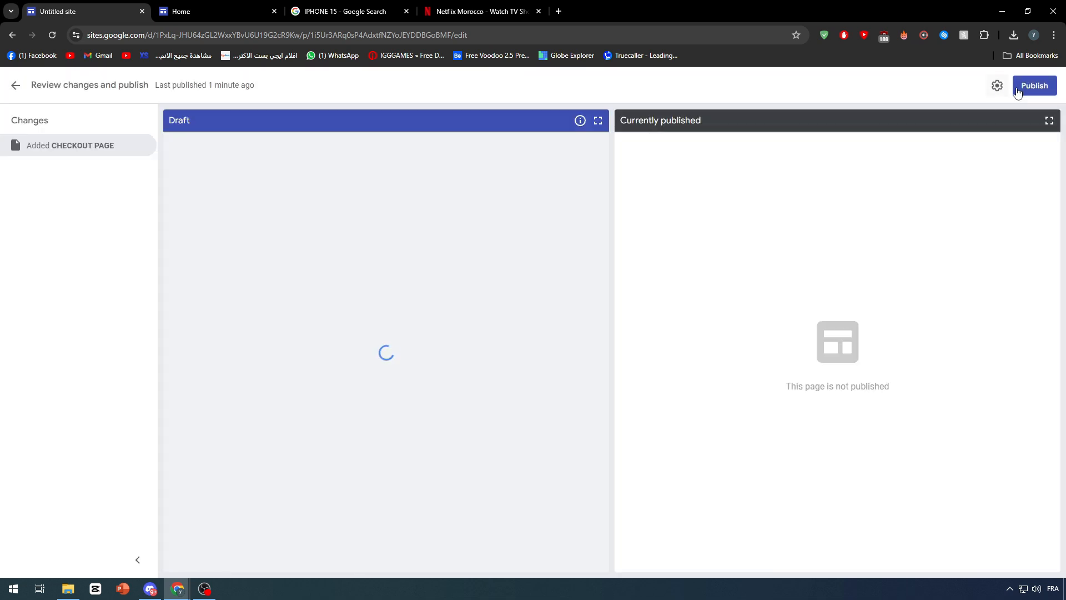
click(1018, 91)
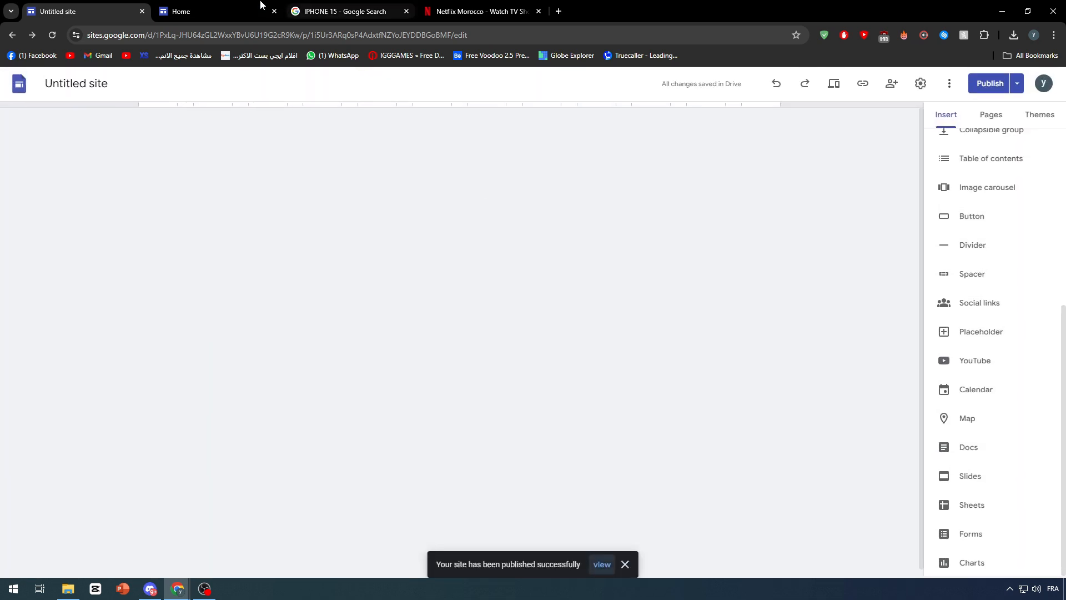
click(248, 7)
click(54, 37)
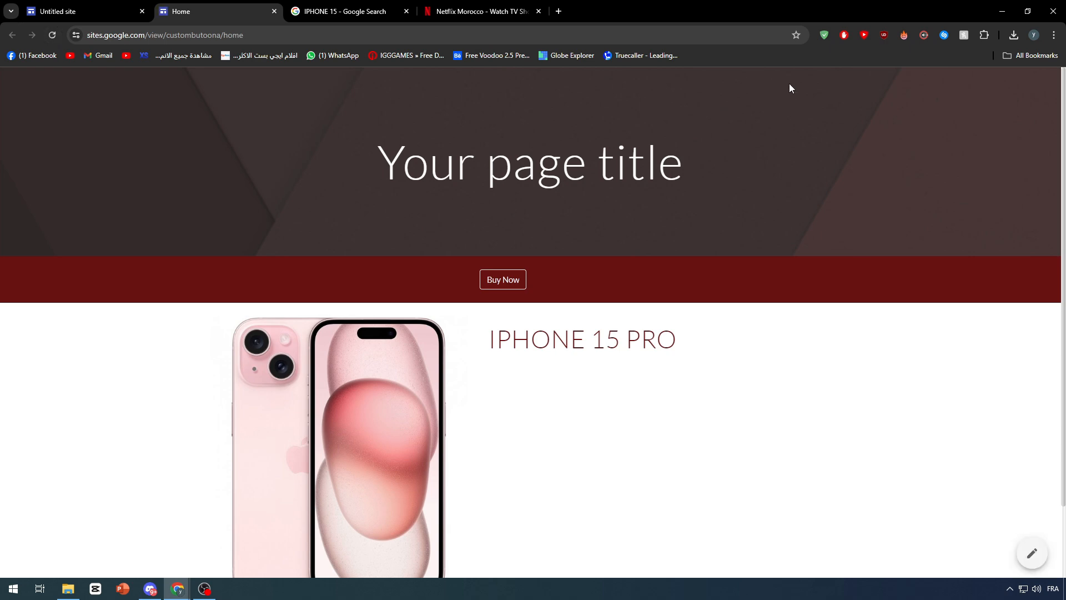
Return to the site editor, open the published CHECKOUT PAGE from there, and copy its web address.
click(83, 7)
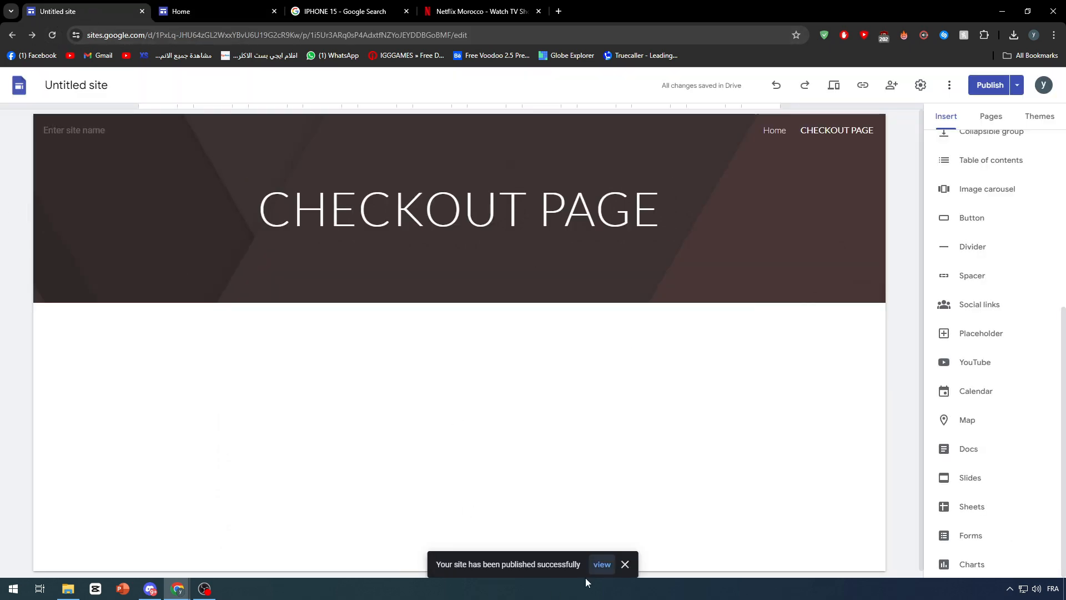
click(598, 566)
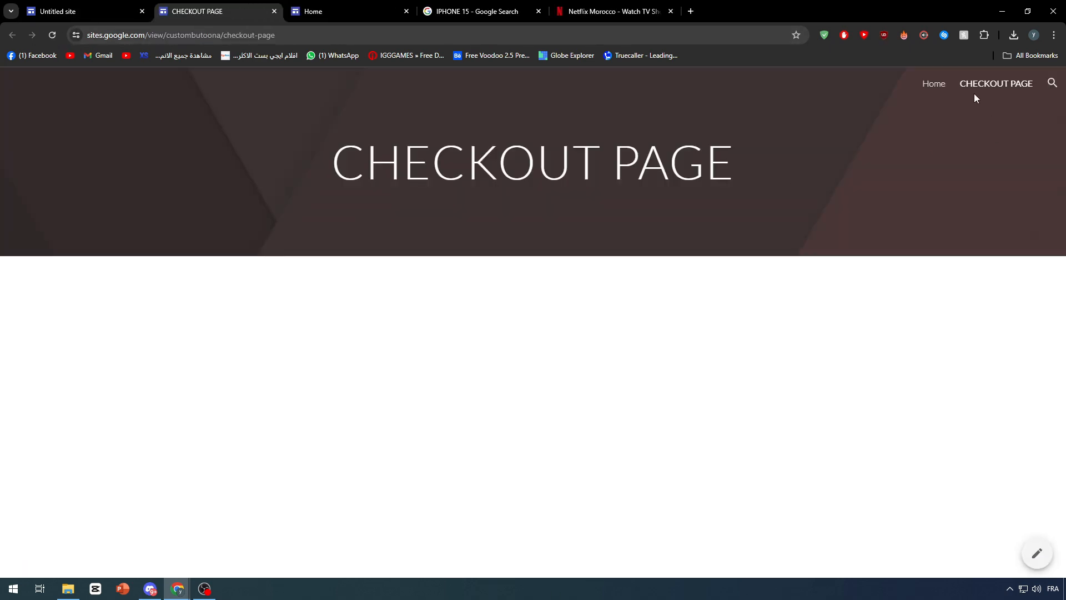
click(973, 89)
drag(275, 35, 94, 38)
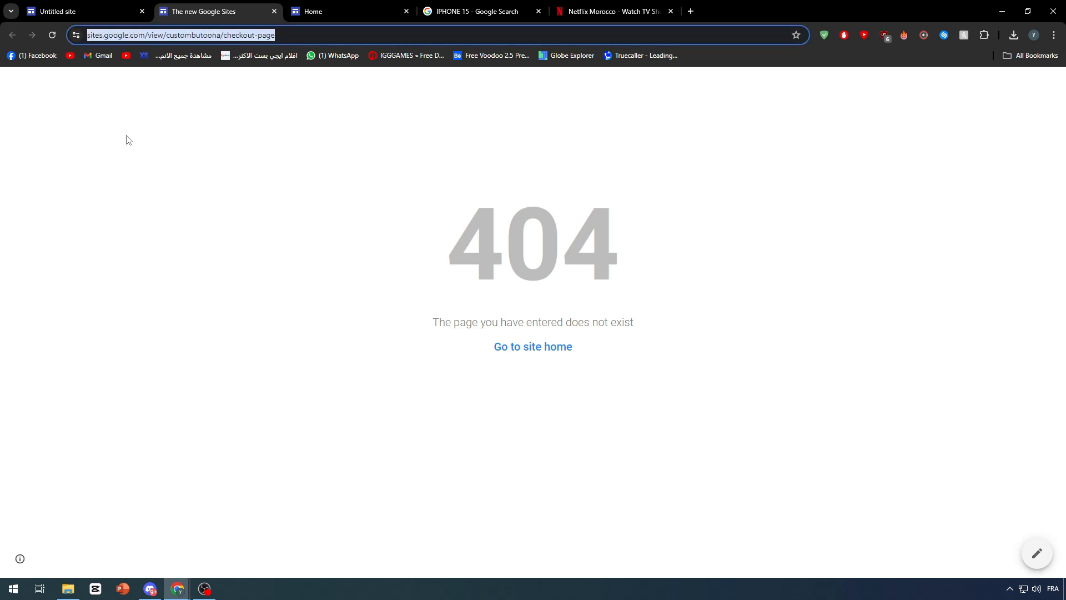
click(86, 7)
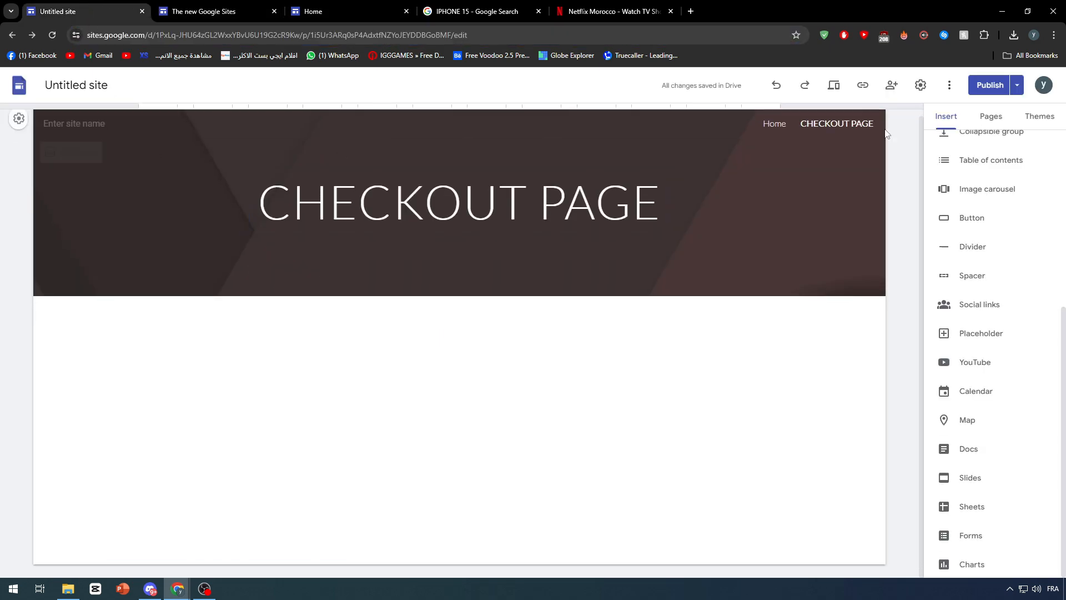
click(775, 123)
scroll(256, 439, down, 6)
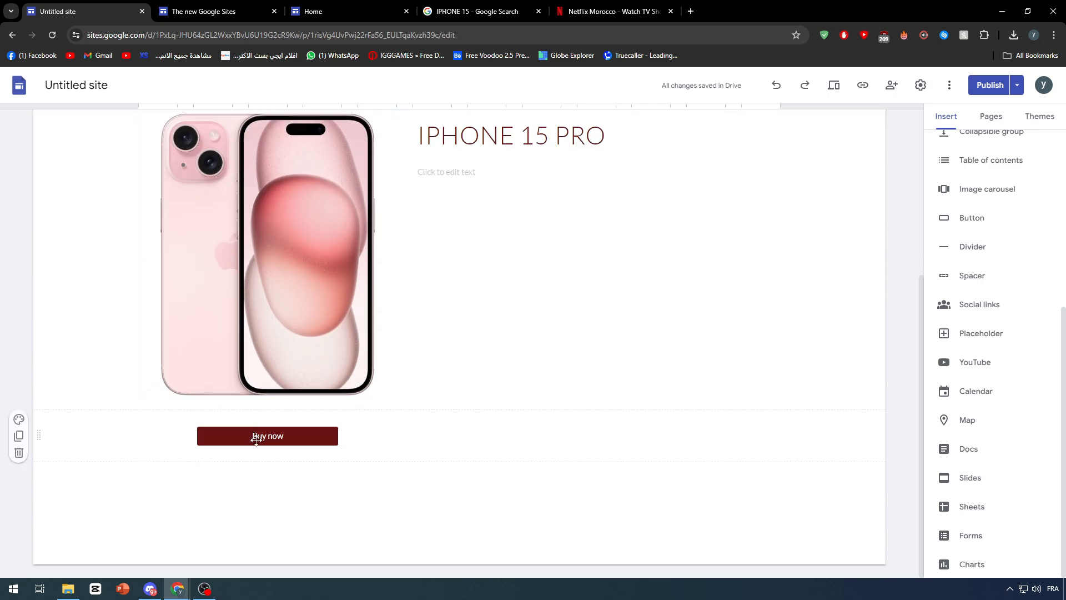
click(256, 439)
click(309, 404)
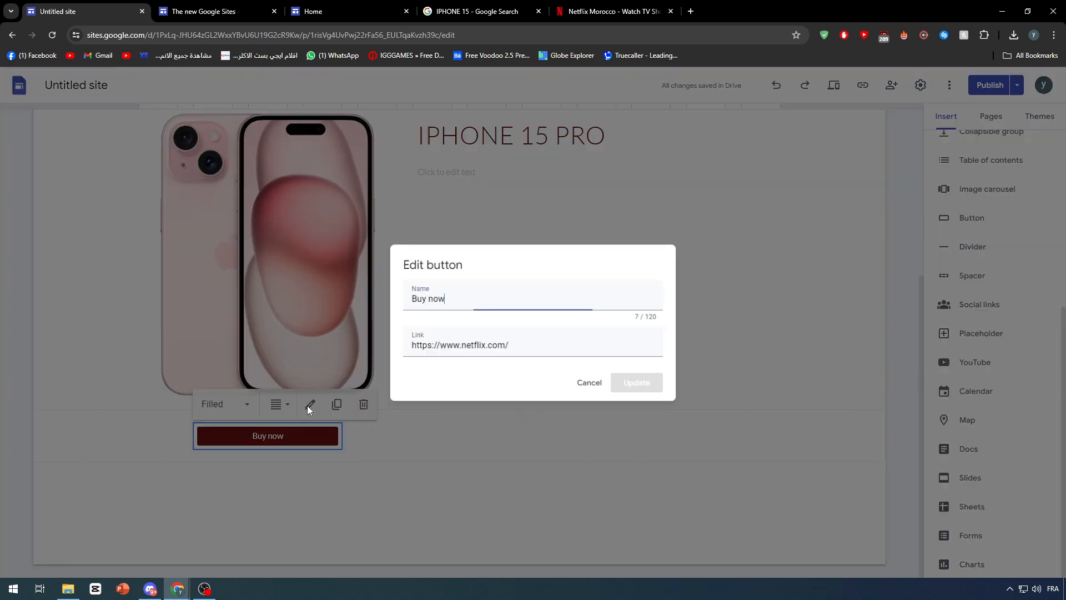
click(537, 341)
key(ctrl+a)
text(https://sites.google.com/view/custombutoona/checkout-page)
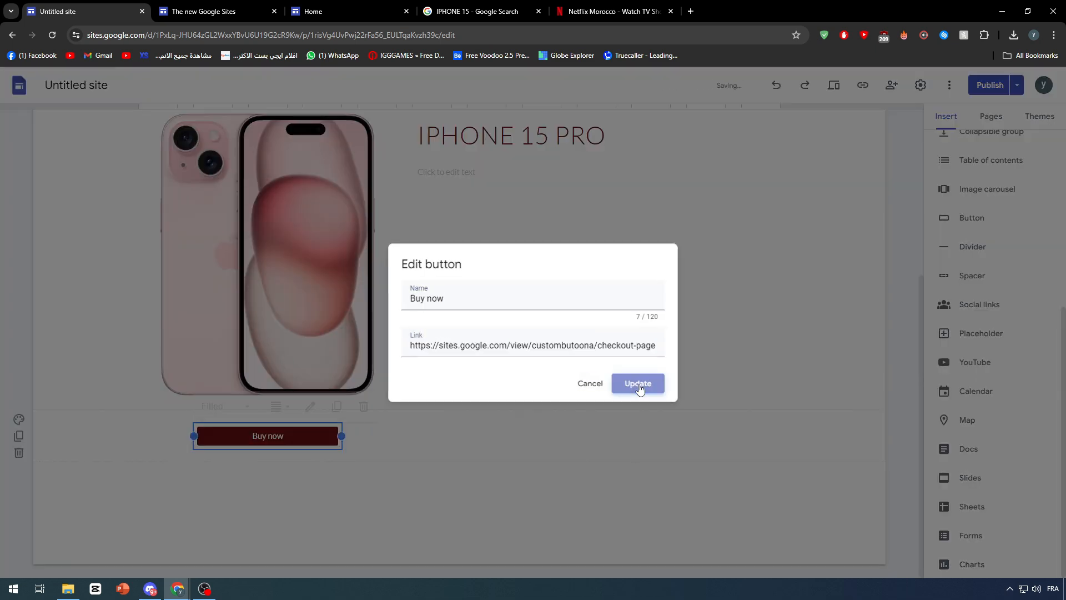
click(637, 384)
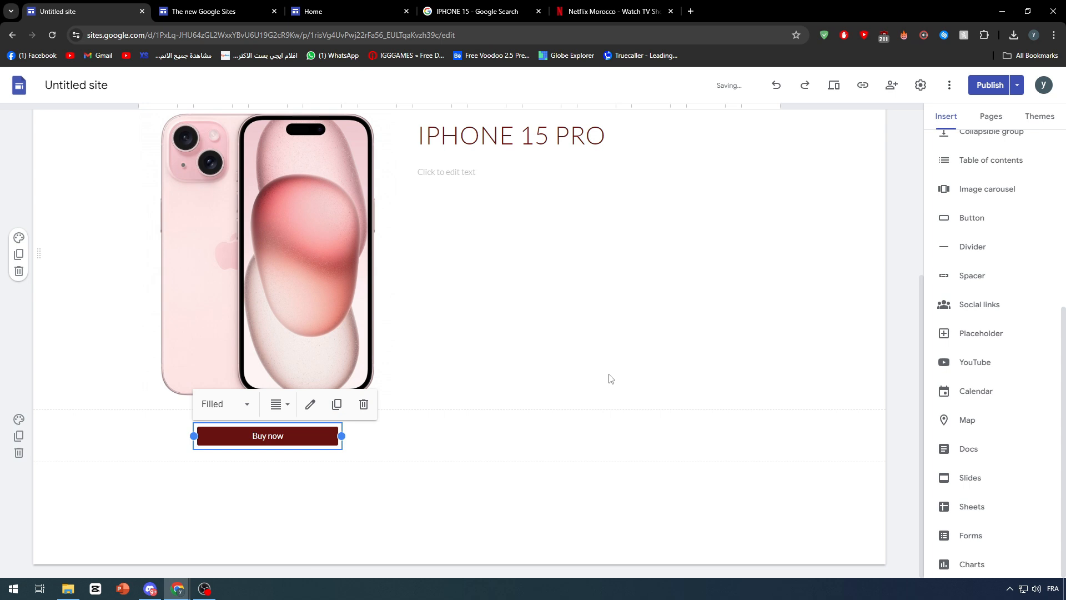